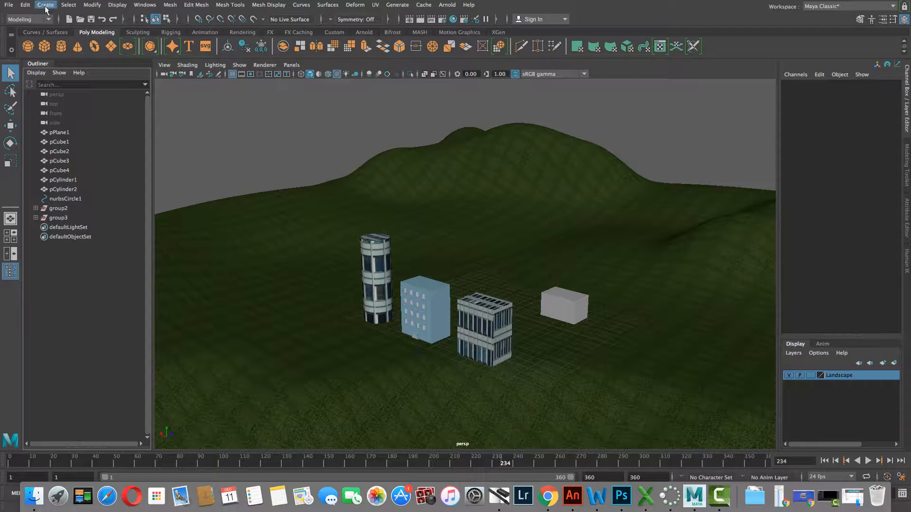
Step: Create a single-node camera and raise it above the buildings to a Translate Y of about 14.4
left_click(46, 6)
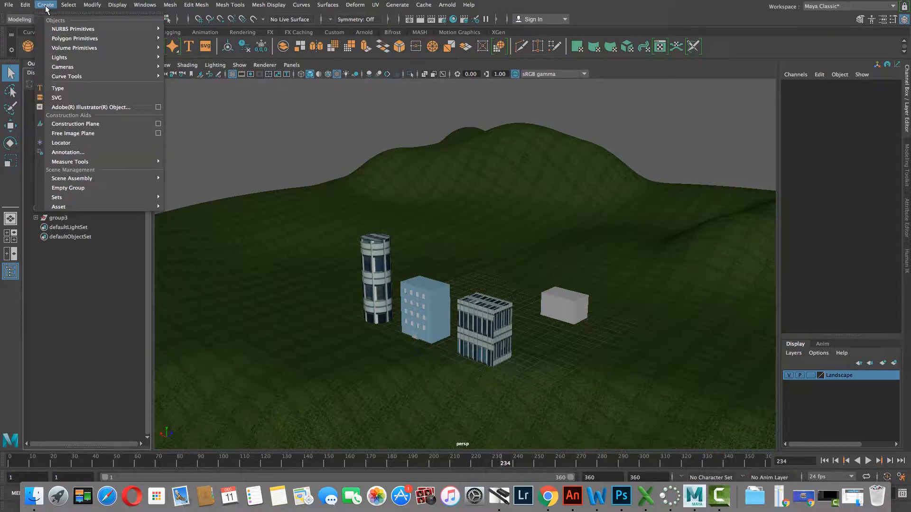
mouse_move(67, 67)
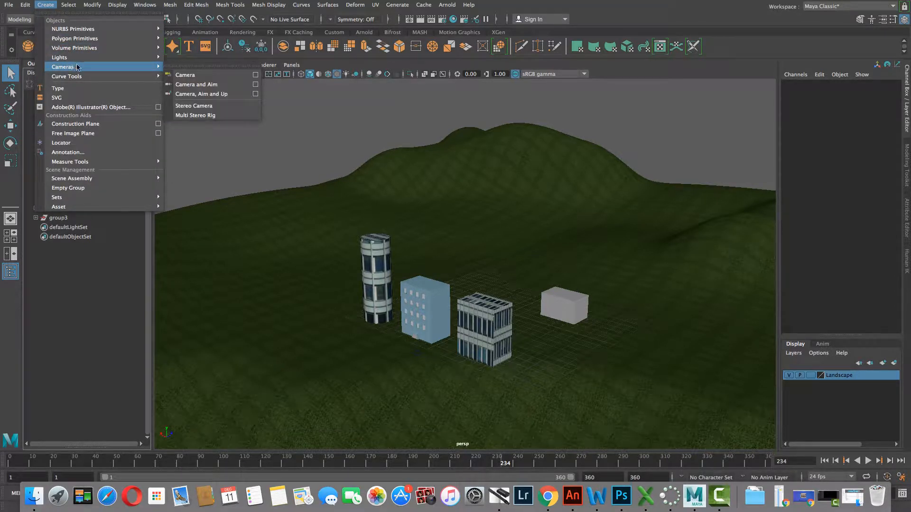
left_click(184, 76)
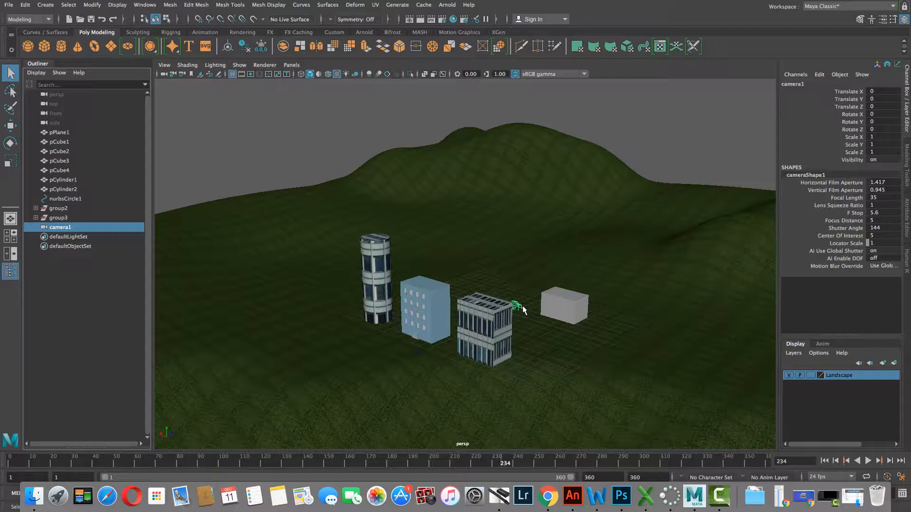
key("4")
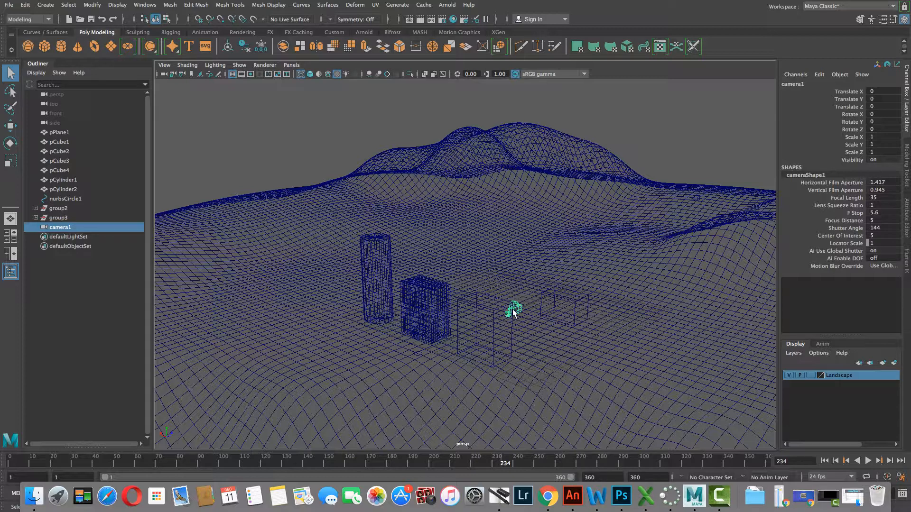
key("w")
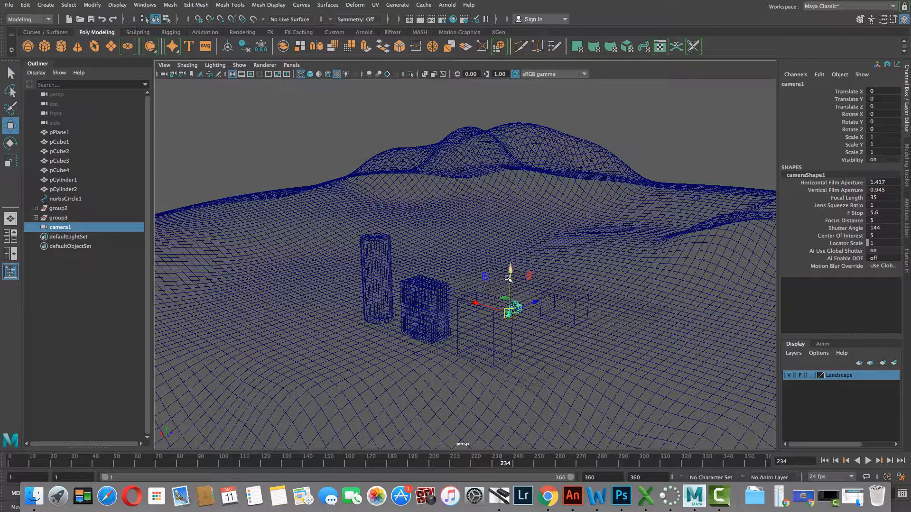
left_click_drag(510, 268, 514, 128)
Step: Restore the textured shaded display and tilt the camera down toward the ground, to a Rotate X of about -37.8
left_click_drag(530, 272, 488, 268, "alt")
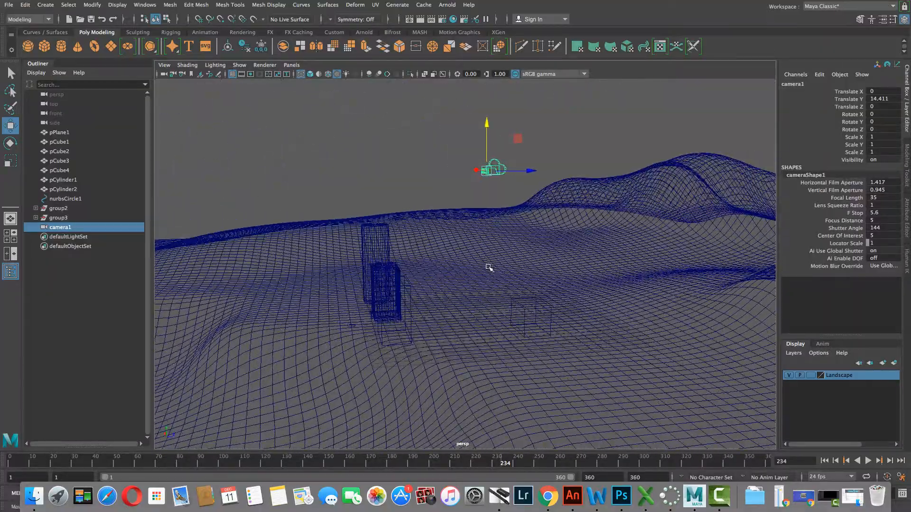
key("5")
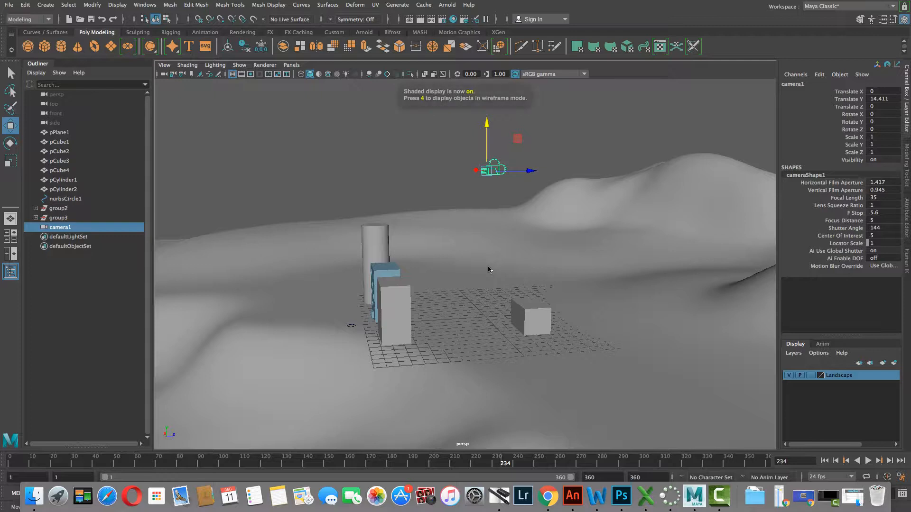
key("6")
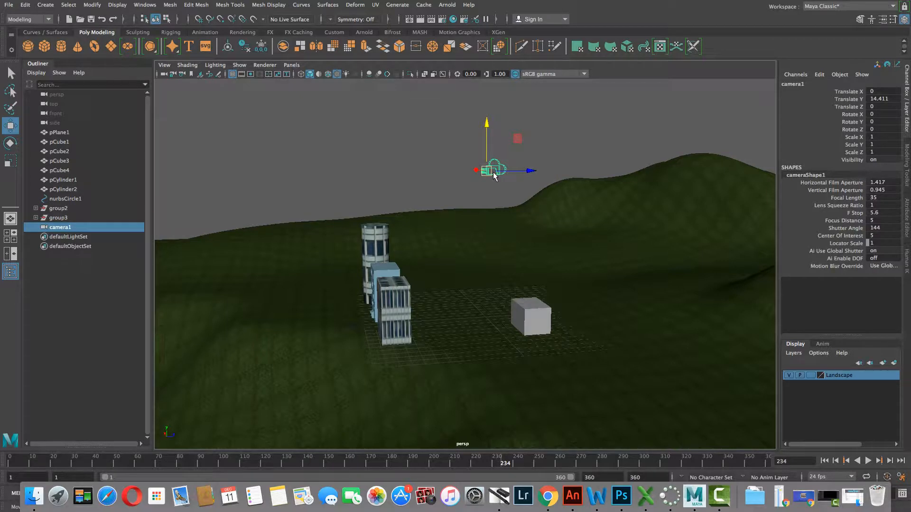
key("e")
left_click_drag(462, 142, 437, 168)
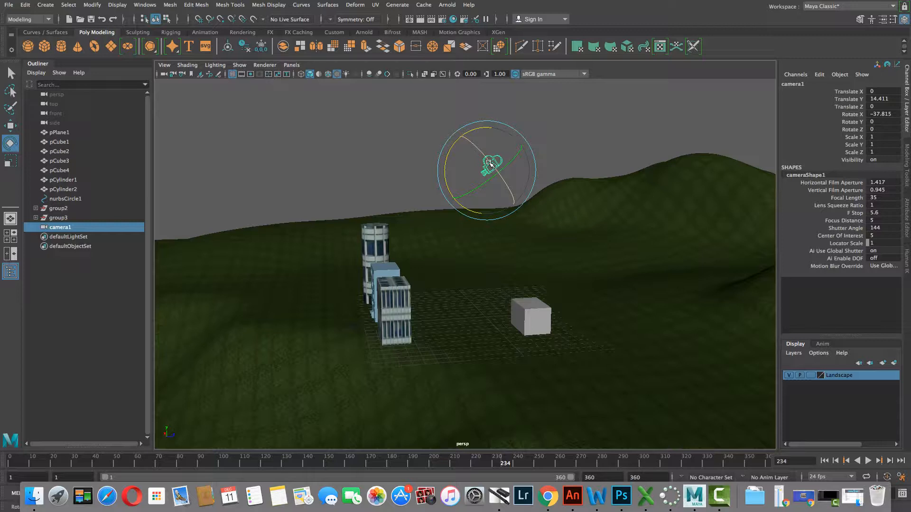
Step: Look through the new camera and frame the buildings from the front, with Translate about 1.5, 11.5, 26.2 and Rotate X about -21
left_click(292, 66)
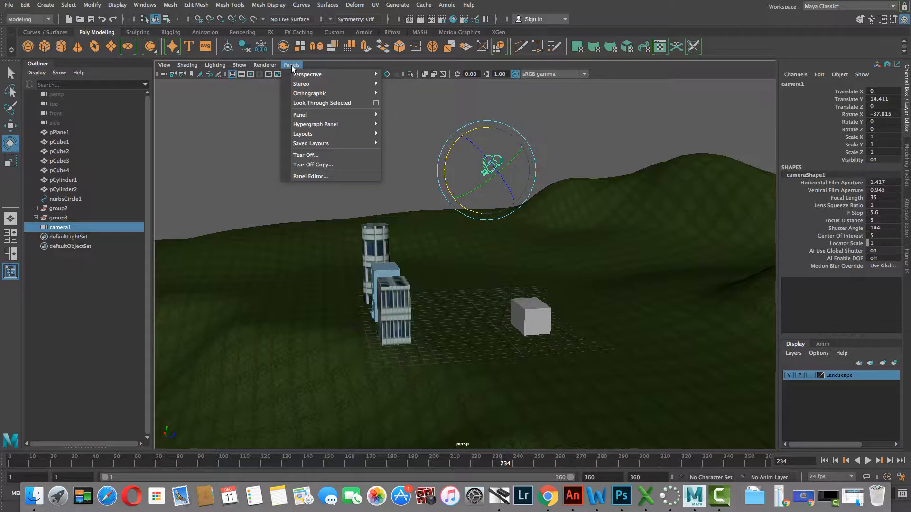
left_click(303, 103)
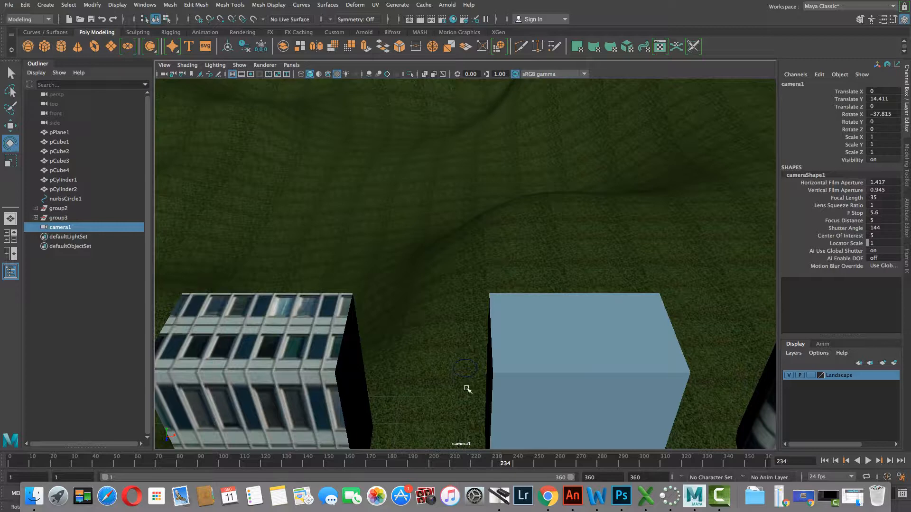
scroll(483, 386, "down", 5)
scroll(483, 387, "down", 6)
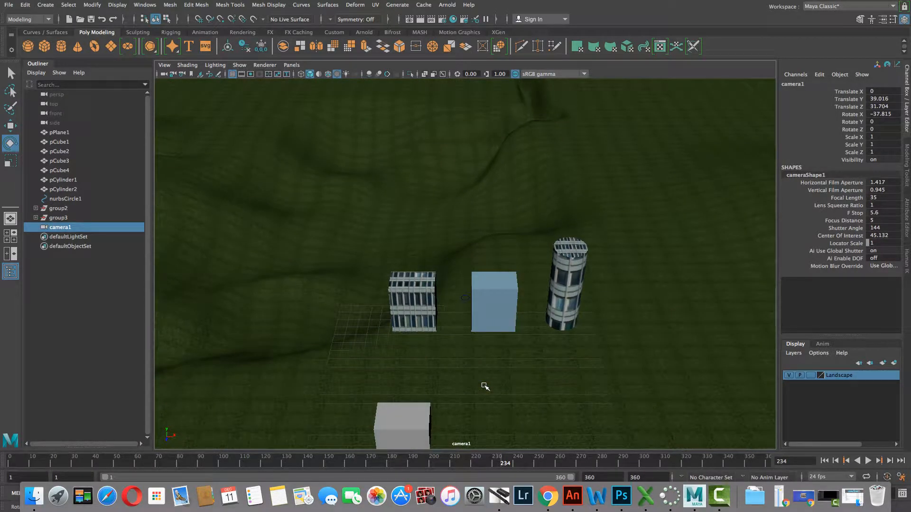
mouse_move(476, 382)
left_mouse_down("alt")
mouse_move(459, 372)
mouse_move(468, 361)
mouse_move(484, 368)
left_mouse_up("alt")
middle_click_drag(483, 369, 476, 267, "alt")
right_click_drag(476, 266, 588, 332, "alt")
left_click_drag(468, 320, 468, 331, "alt")
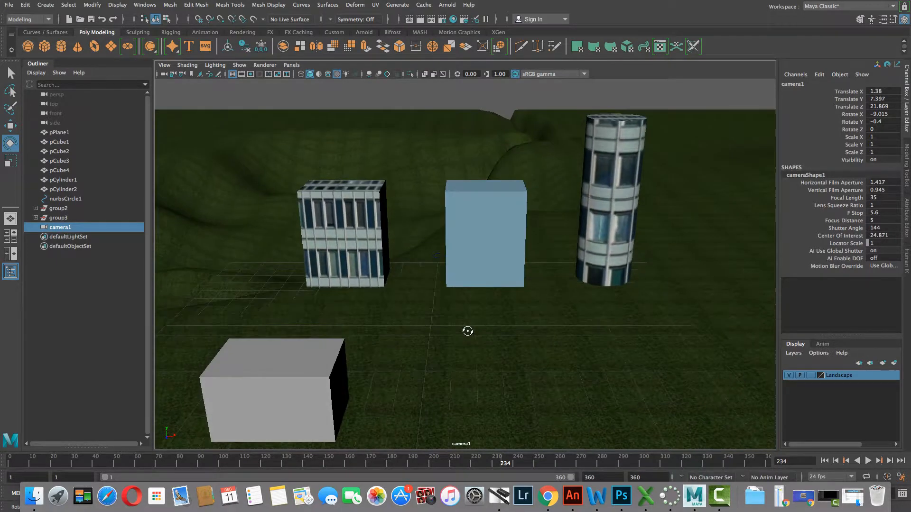
middle_click_drag(487, 335, 489, 267, "alt")
scroll(489, 268, "up", 3)
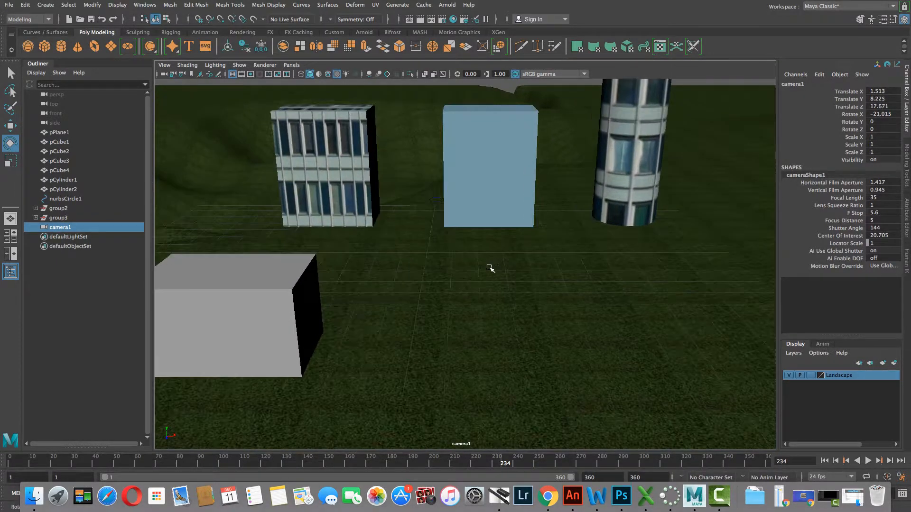
scroll(490, 268, "down", 4)
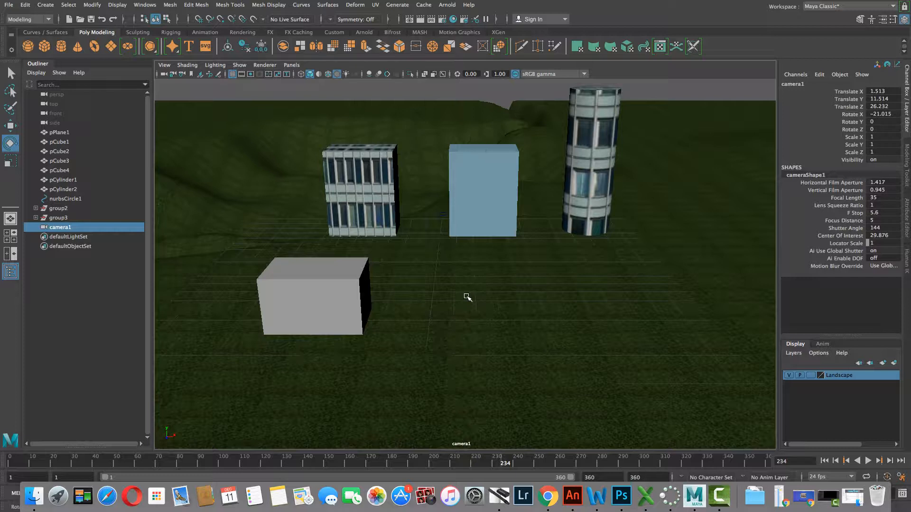
Step: Rename the new camera to the creator's first name followed by _Cam
double_click(63, 228)
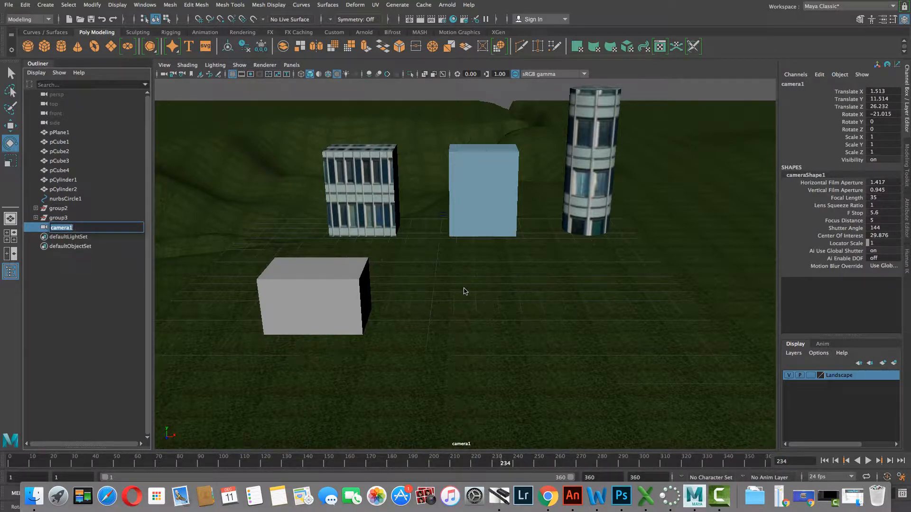
type("t")
key("Return")
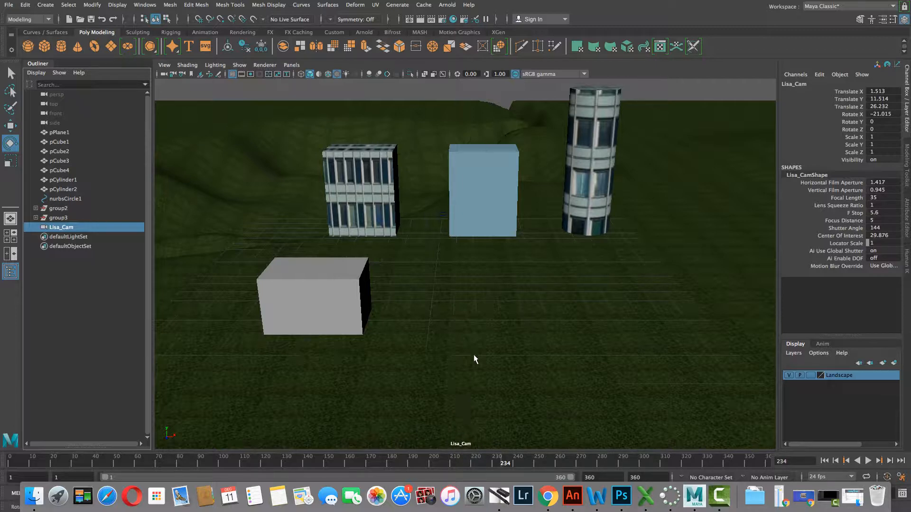
Step: Lower the camera's viewing angle slightly and display the resolution gate in its view
mouse_move(460, 306)
left_mouse_down("alt")
mouse_move(453, 283)
mouse_move(454, 303)
left_mouse_up("alt")
scroll(463, 300, "up", 1)
scroll(463, 300, "down", 1)
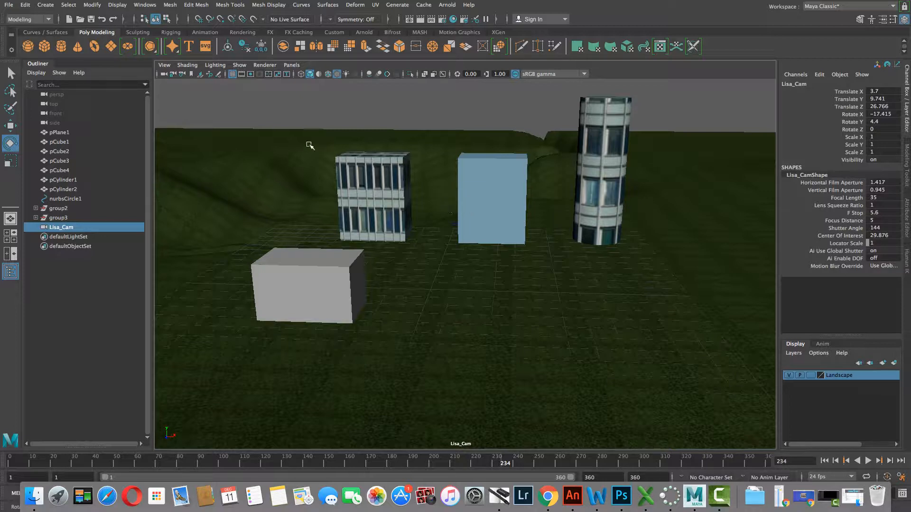
left_click(165, 66)
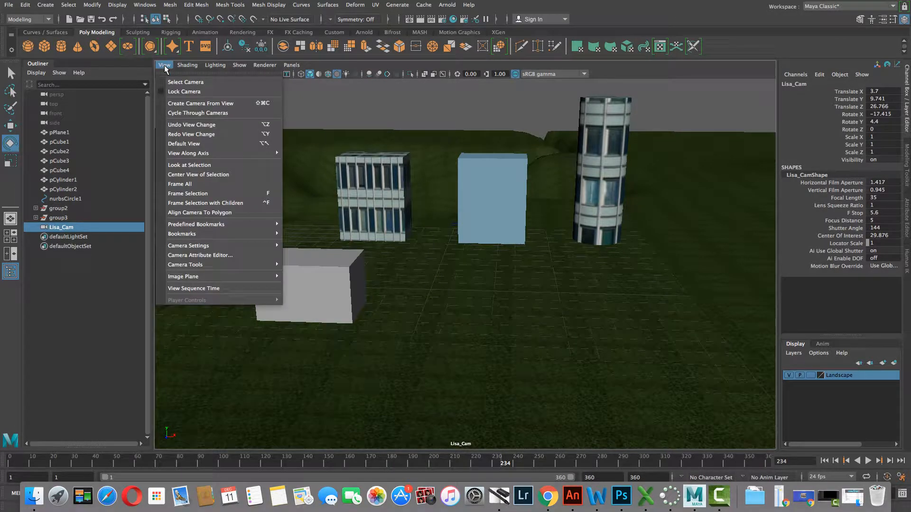
mouse_move(195, 248)
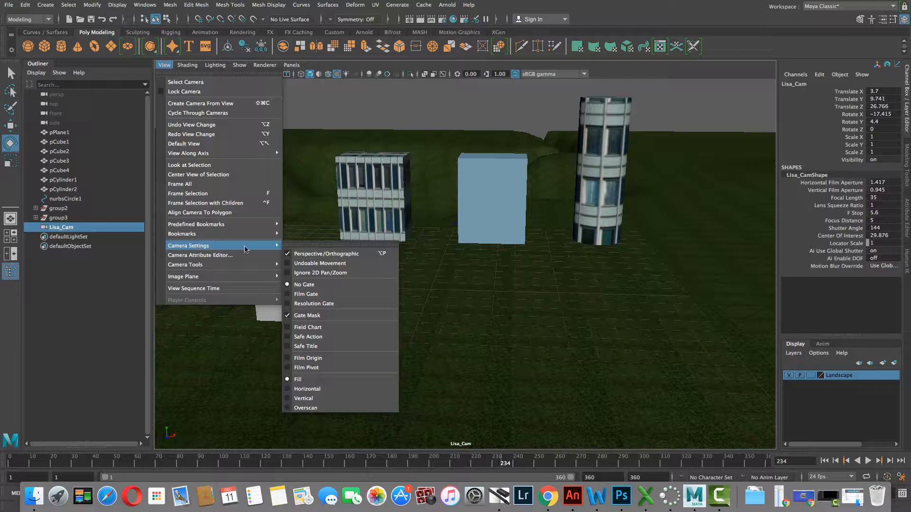
left_click(290, 304)
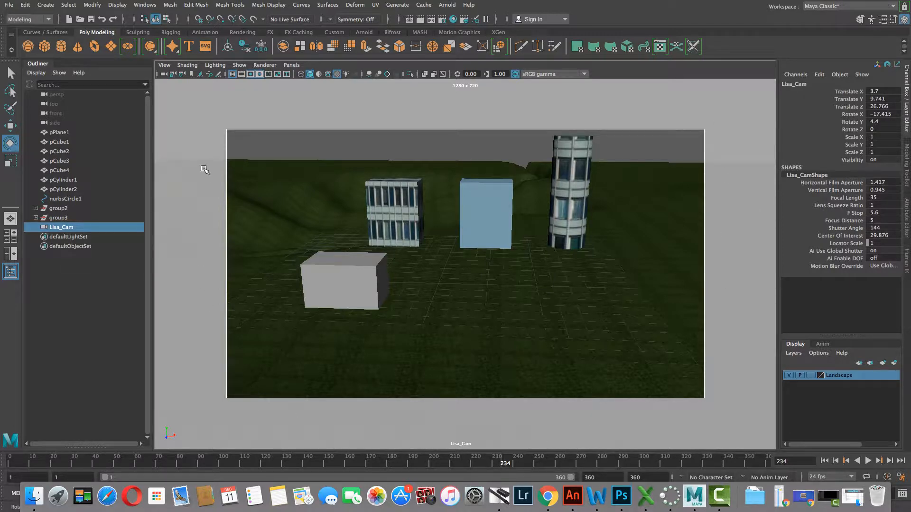
Step: Reframe the buildings inside the resolution gate, with the camera's Translate about 5.6, 5.8, 21.1 and Rotate about -10.2, 10.4, 0
mouse_move(450, 374)
left_mouse_down("alt")
mouse_move(457, 368)
mouse_move(446, 366)
left_mouse_up("alt")
scroll(448, 365, "up", 5)
scroll(450, 365, "down", 6)
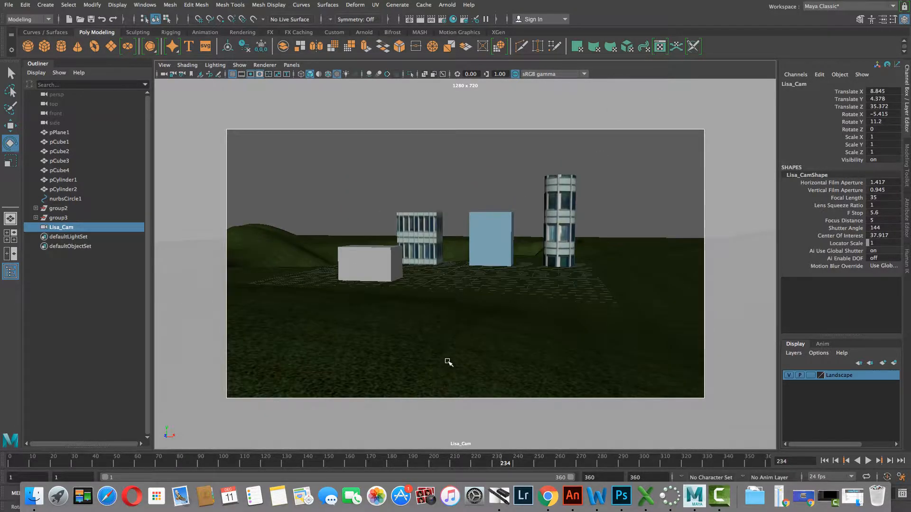
scroll(450, 365, "up", 4)
scroll(450, 368, "down", 1)
left_click_drag(450, 367, 451, 372, "alt")
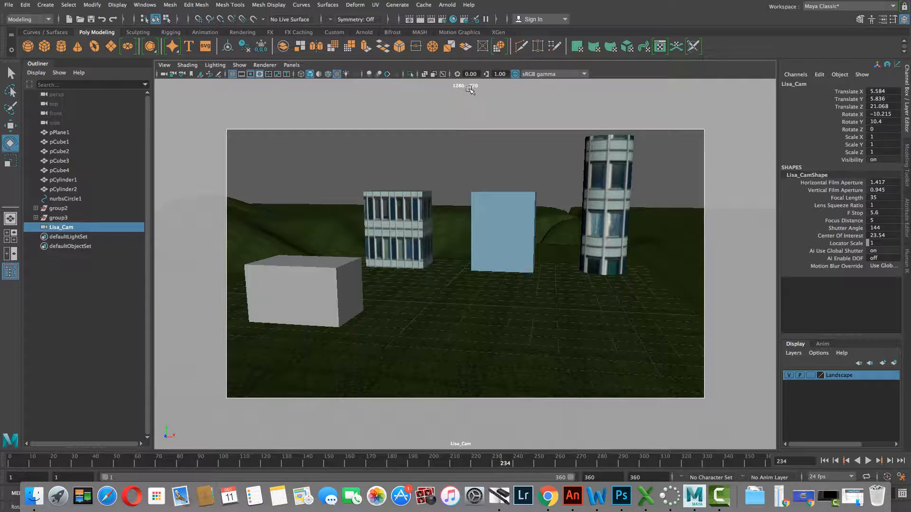
Step: Try the HD 540 image size preset in the render settings, return it to HD 720 and close the settings
left_click(442, 22)
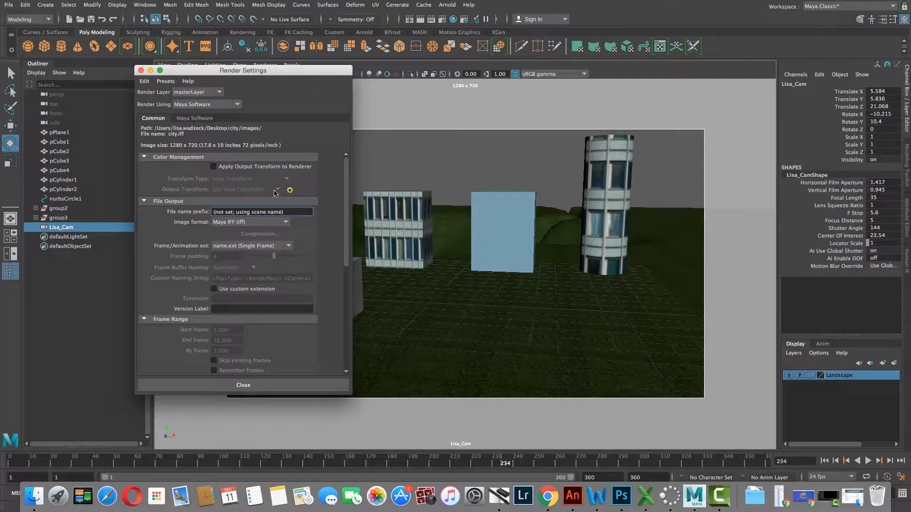
scroll(276, 195, "down", 10)
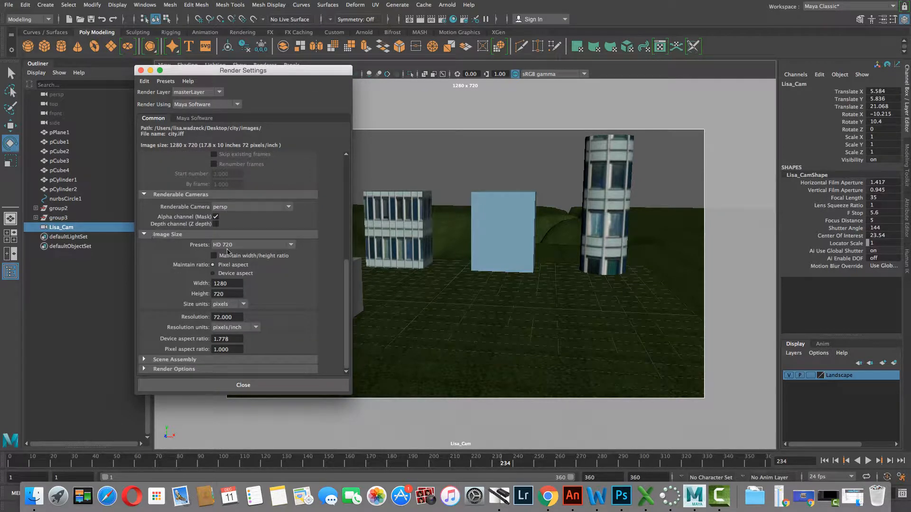
left_click(290, 249)
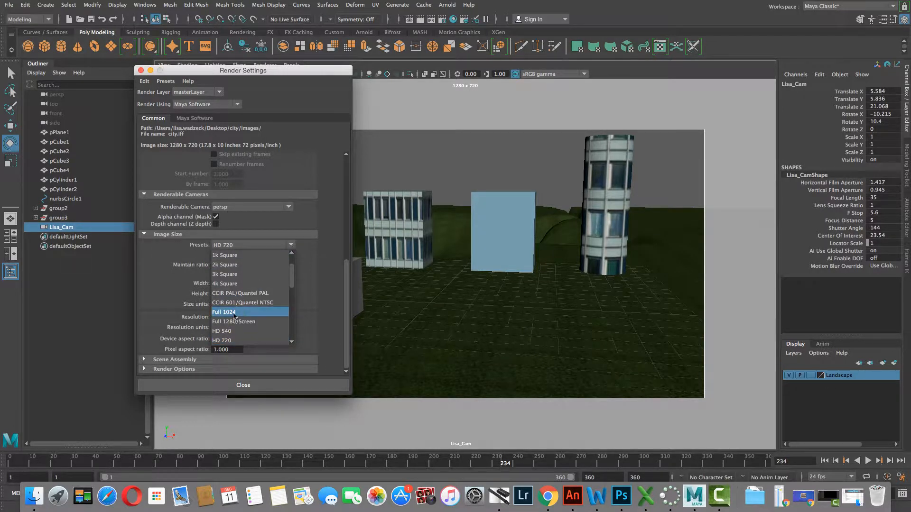
left_click(224, 331)
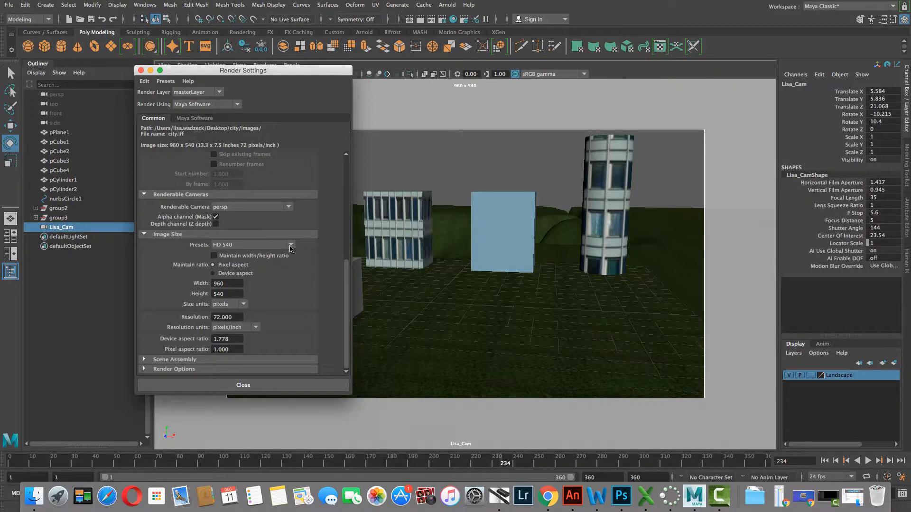
left_click(291, 245)
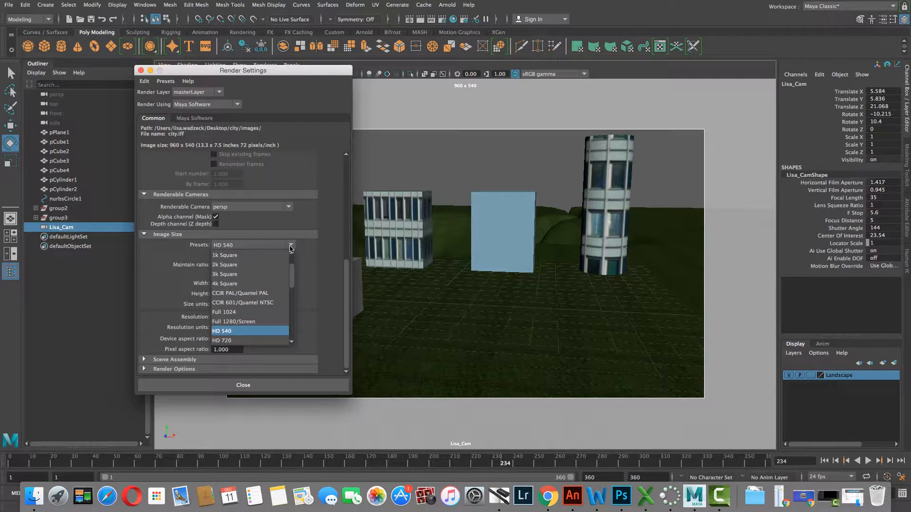
left_click(226, 342)
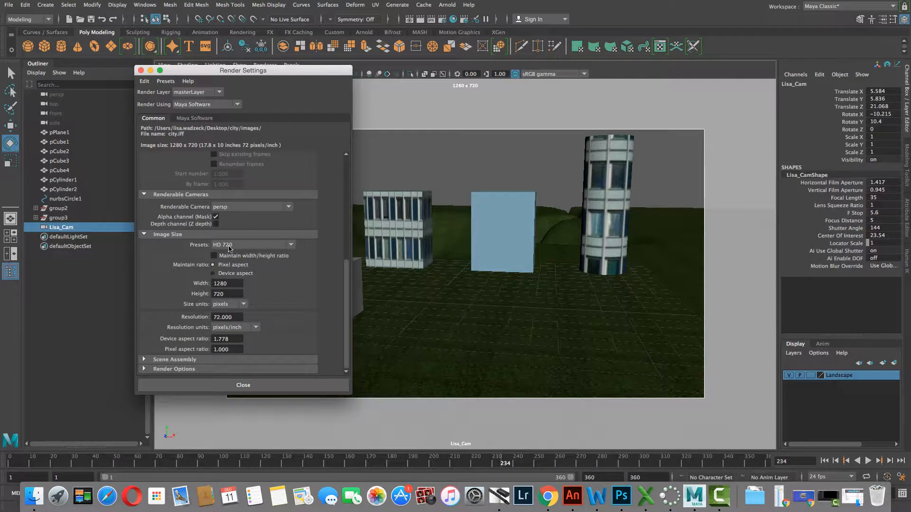
scroll(229, 248, "up", 5)
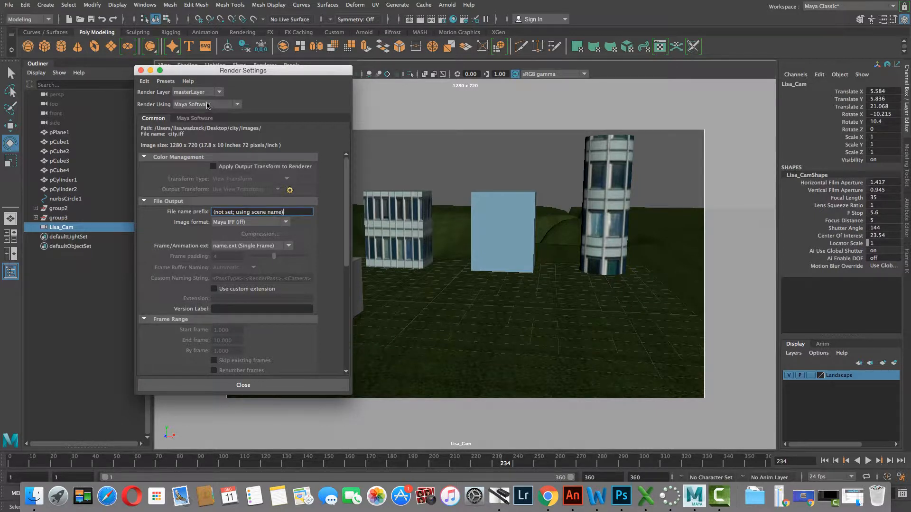
left_click(140, 71)
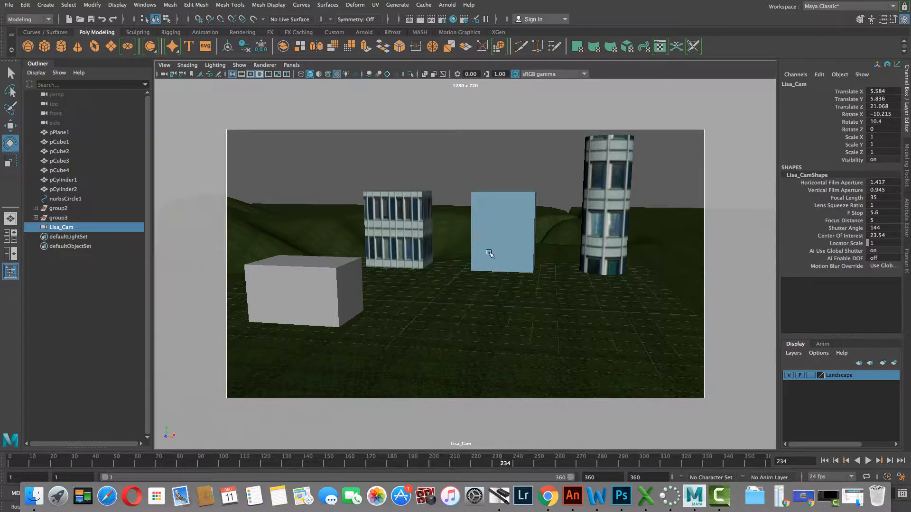
Step: Pull the camera back from the buildings to show the surrounding hills, at Translate about 18.9, 19.1, 93.5
scroll(484, 258, "down", 10)
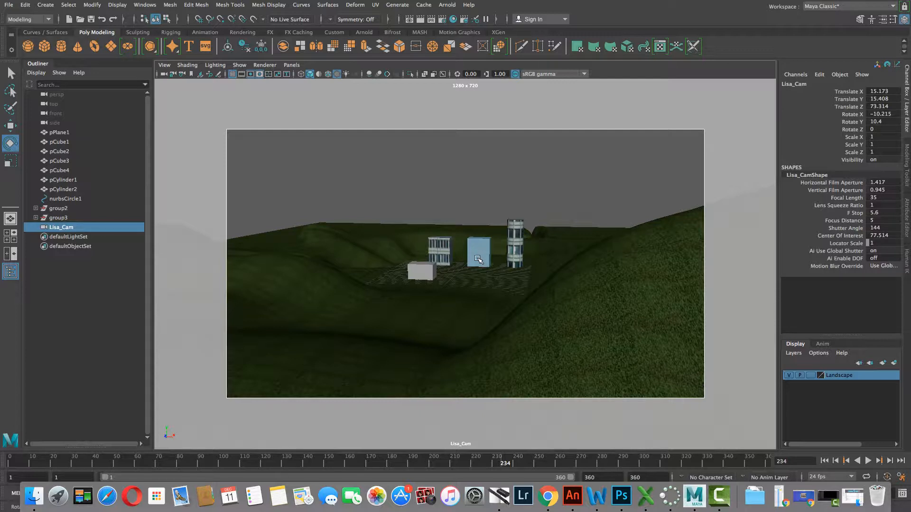
scroll(478, 259, "down", 5)
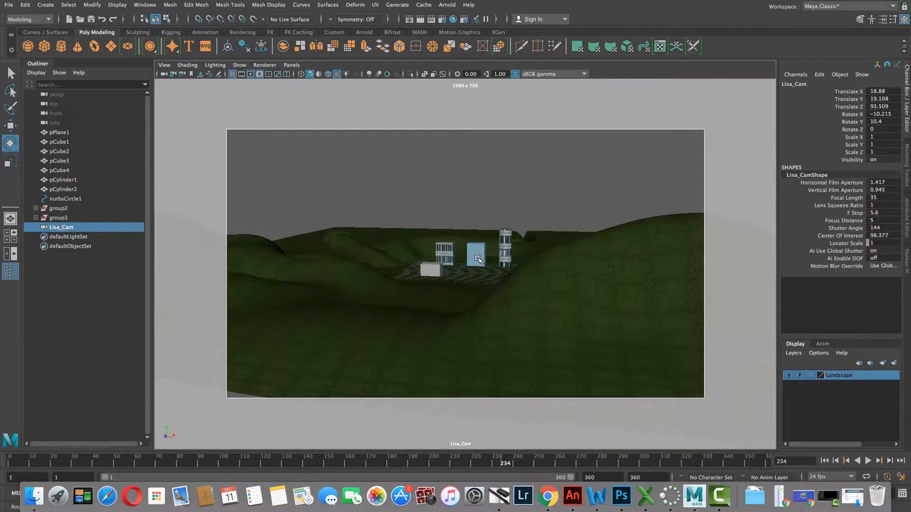
scroll(493, 262, "down", 10)
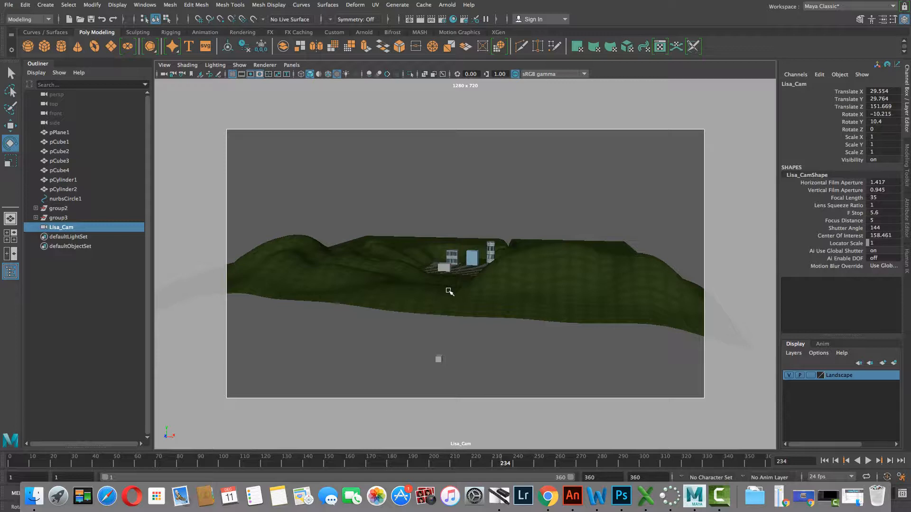
scroll(460, 291, "up", 10)
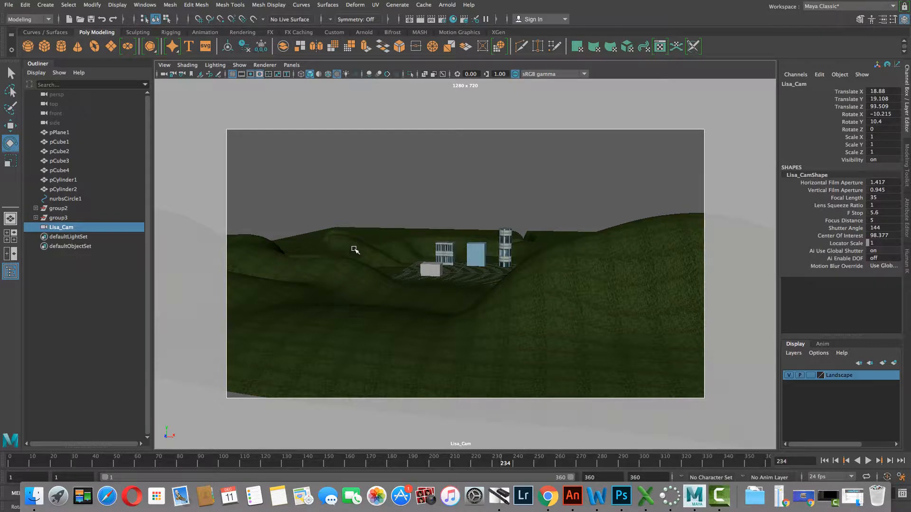
Step: Raise and tilt the camera down over the hills, to Translate about 13.9, 24, 93.2 and Rotate about -15, 8.4, 0
left_click_drag(491, 301, 499, 303, "alt")
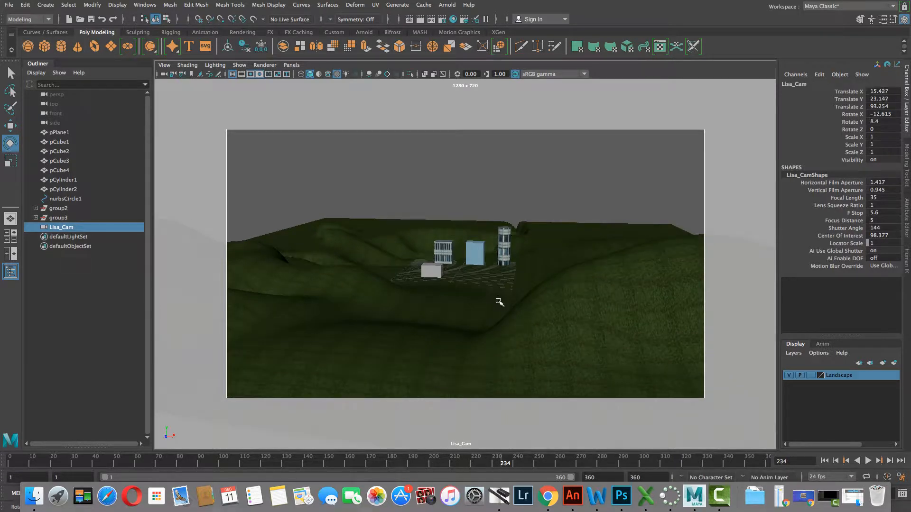
middle_click_drag(498, 303, 505, 285, "alt")
left_click_drag(505, 285, 499, 291, "alt")
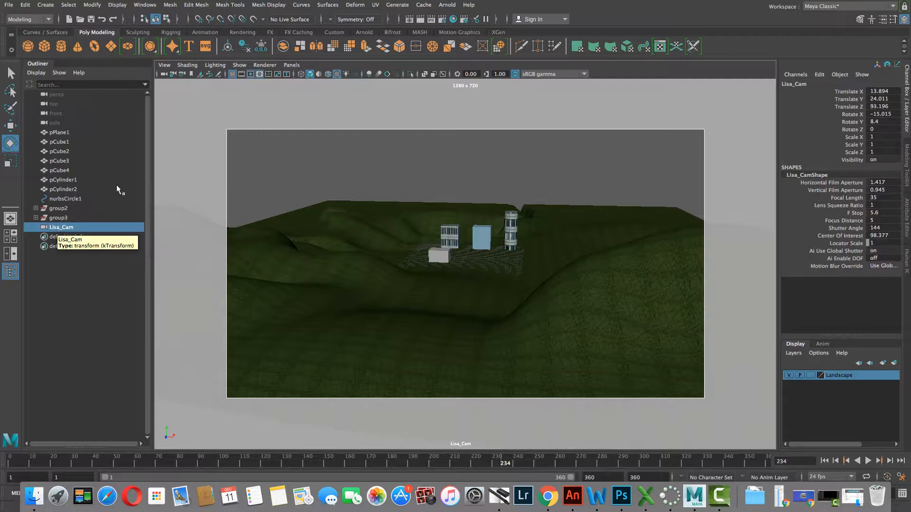
Step: Select the camera again after picking the landscape plane, and switch to the Animation menu set
left_click(354, 252)
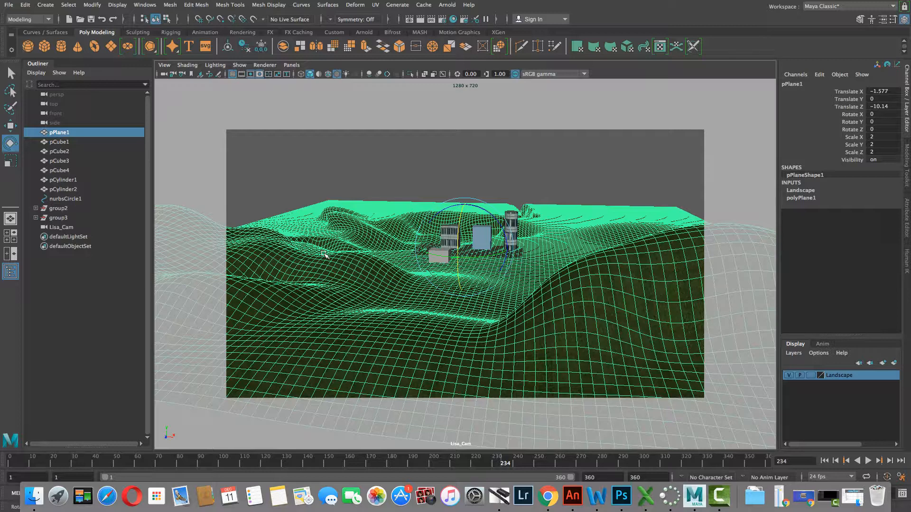
left_click(53, 227)
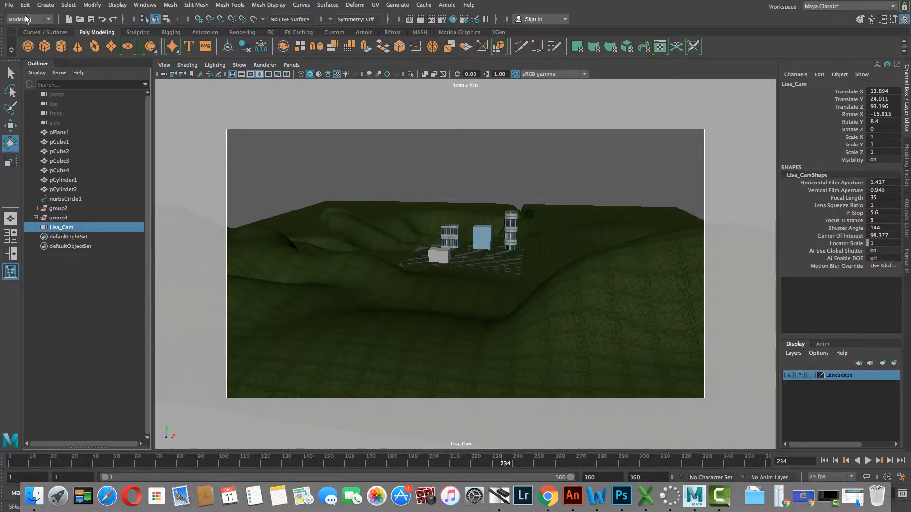
left_click(49, 20)
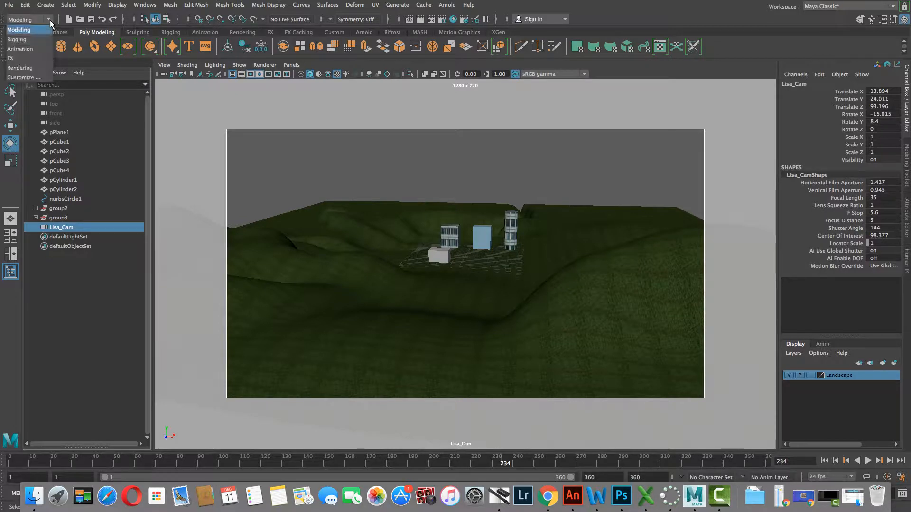
left_click(22, 48)
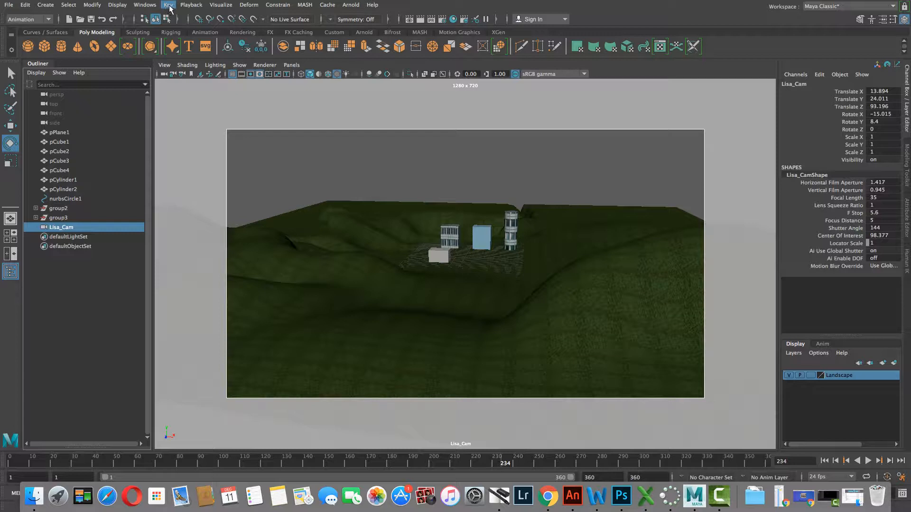
Step: Try setting a key on the camera at frame 234 and undo it
left_click(170, 8)
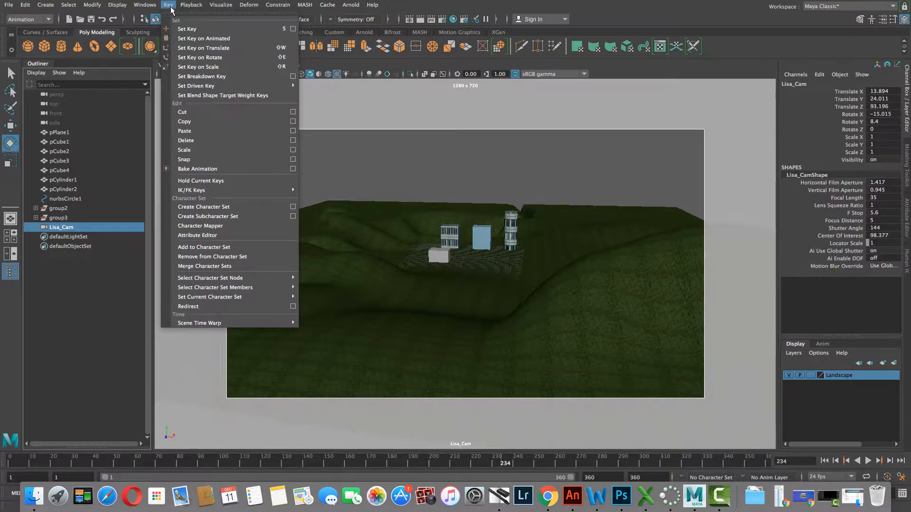
left_click(185, 29)
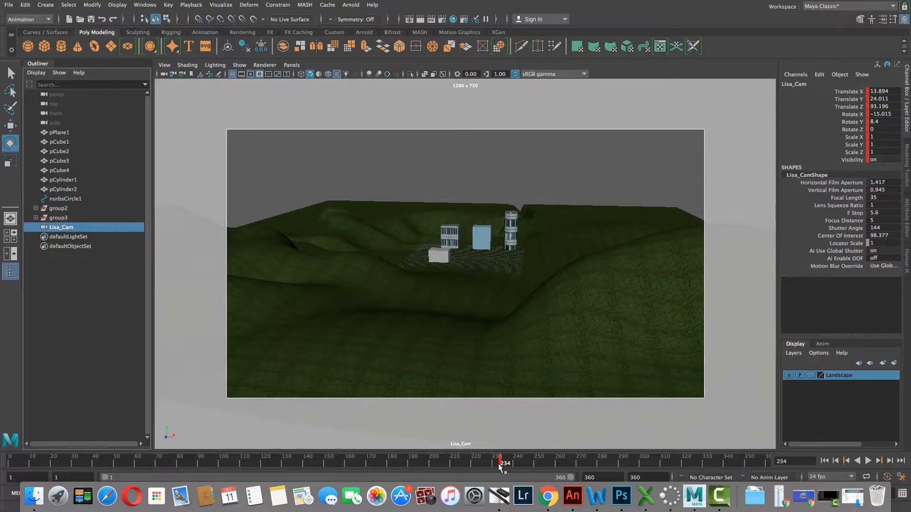
left_click(26, 5)
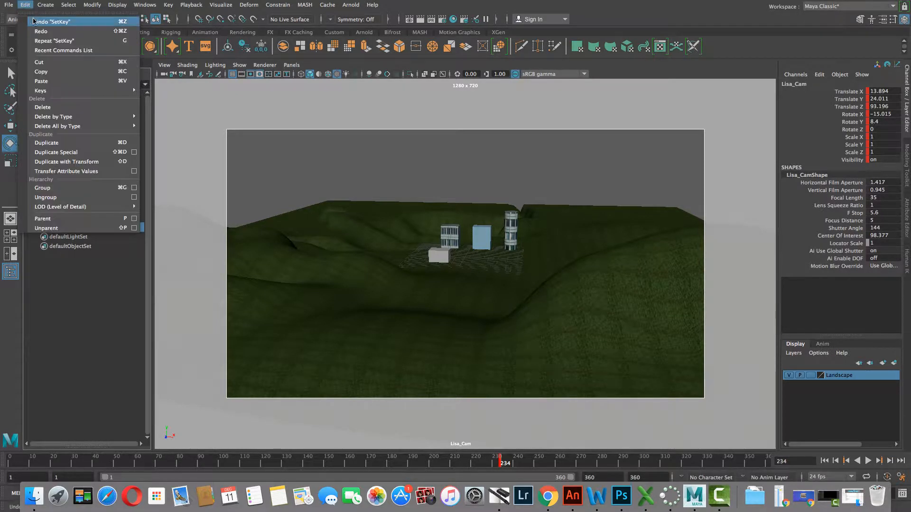
left_click(35, 21)
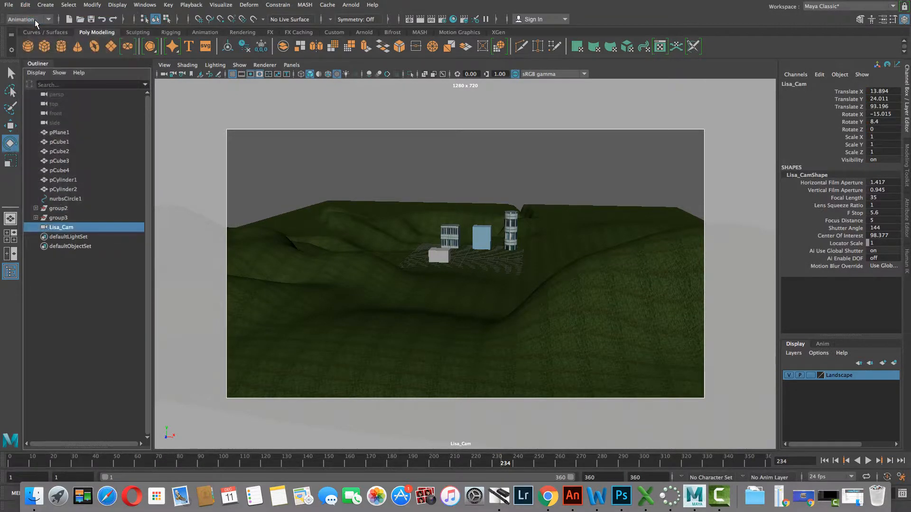
Step: Set a key for the camera's distant view at frame 1
left_click(8, 464)
left_click(170, 6)
left_click(178, 28)
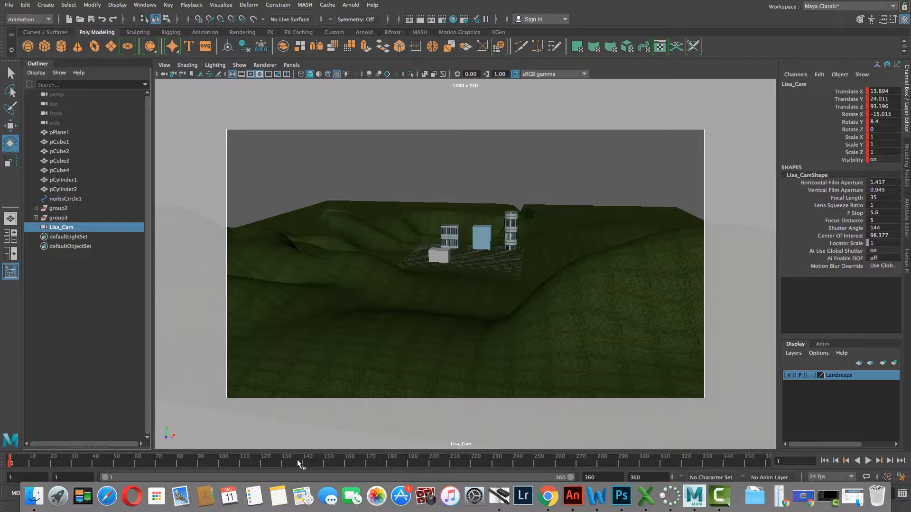
Step: At frame 70, move the camera close to the buildings, to Translate about 5.1, 8, 19 and Rotate about -11.4, 13.2, 0, and key it
left_click(156, 462)
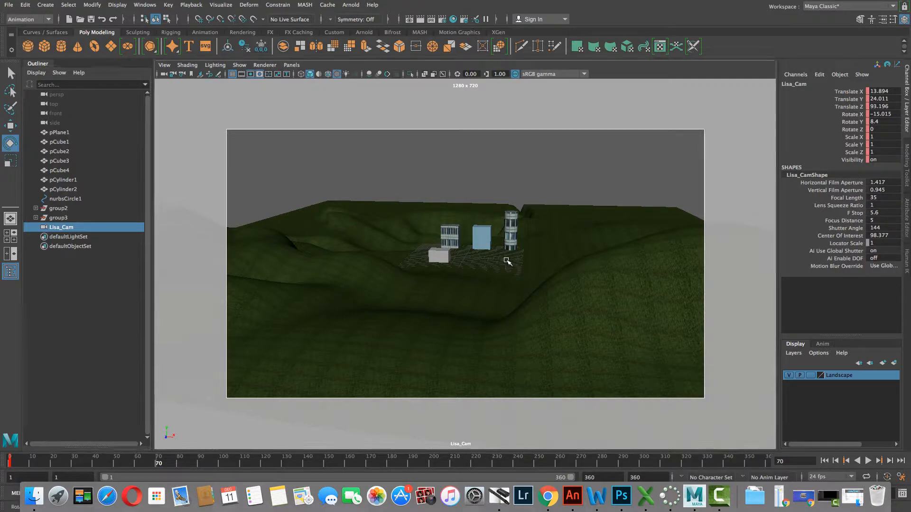
right_click_drag(498, 254, 573, 323, "alt")
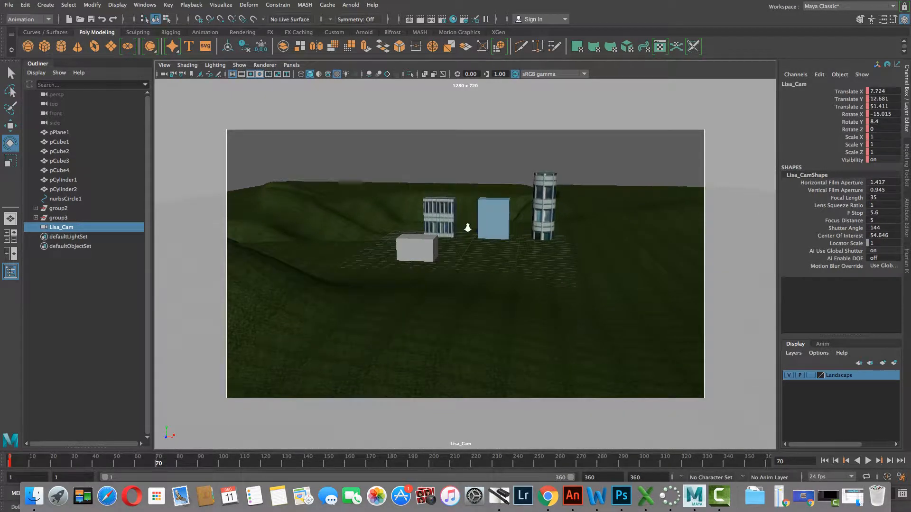
right_click_drag(465, 226, 536, 286, "alt")
middle_click_drag(506, 236, 502, 317, "alt")
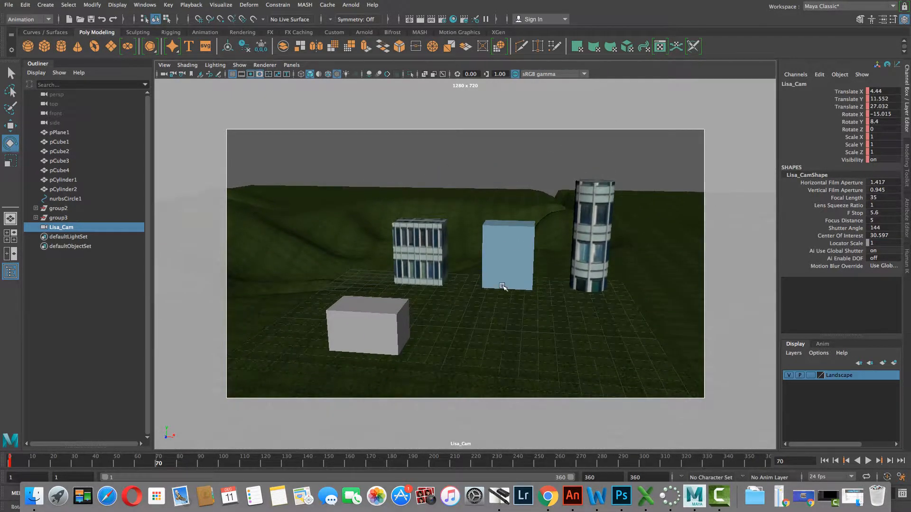
right_click_drag(506, 287, 520, 336, "alt")
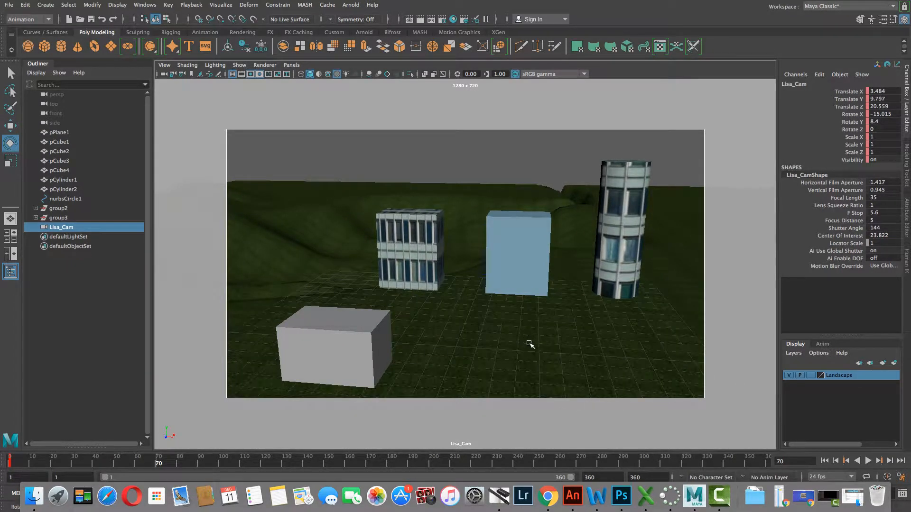
left_click_drag(528, 343, 541, 319, "alt")
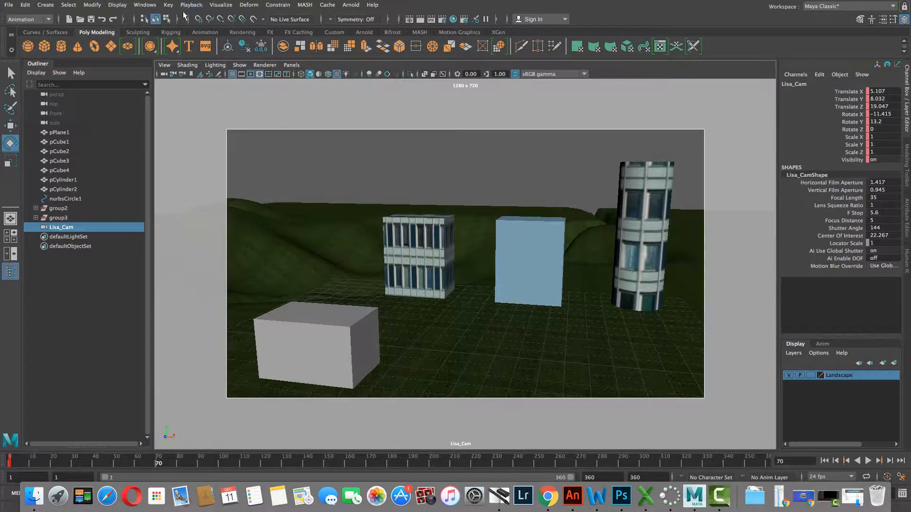
left_click(170, 7)
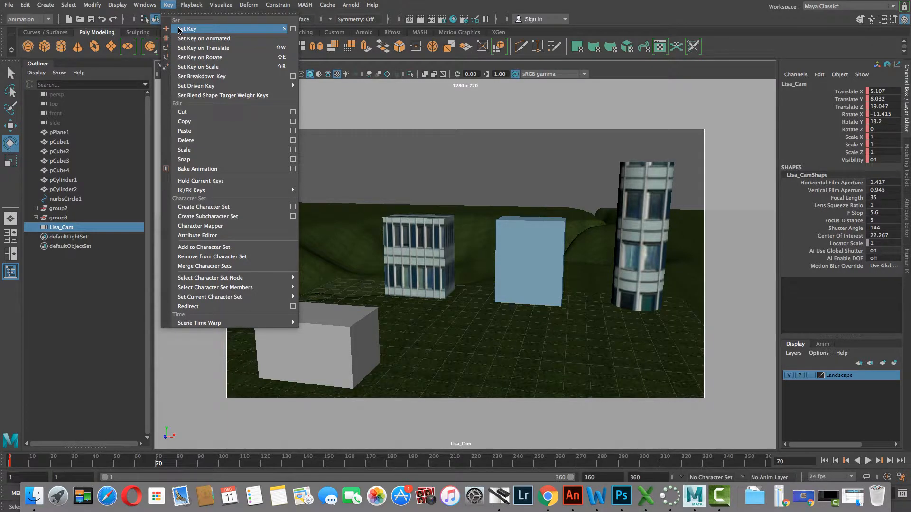
left_click(178, 27)
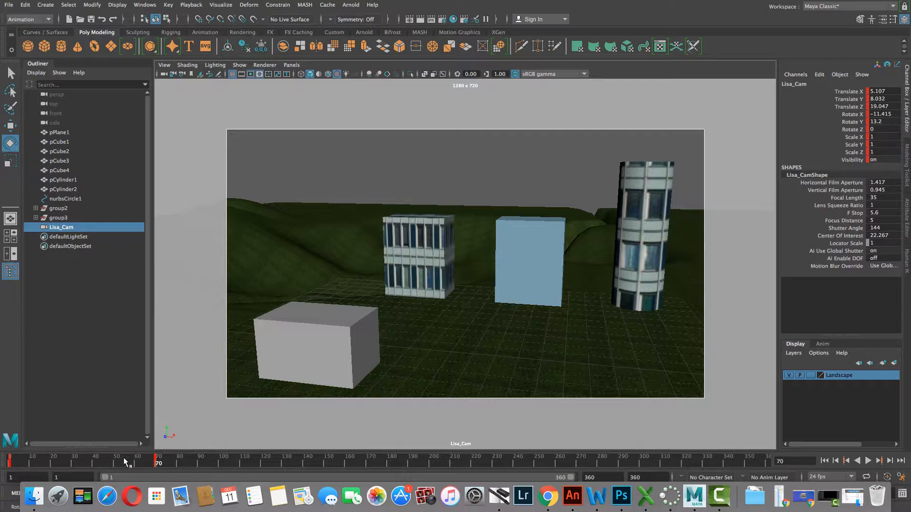
Step: Play the camera animation from frame 1 to check the move toward the buildings, and stop it
left_click(10, 462)
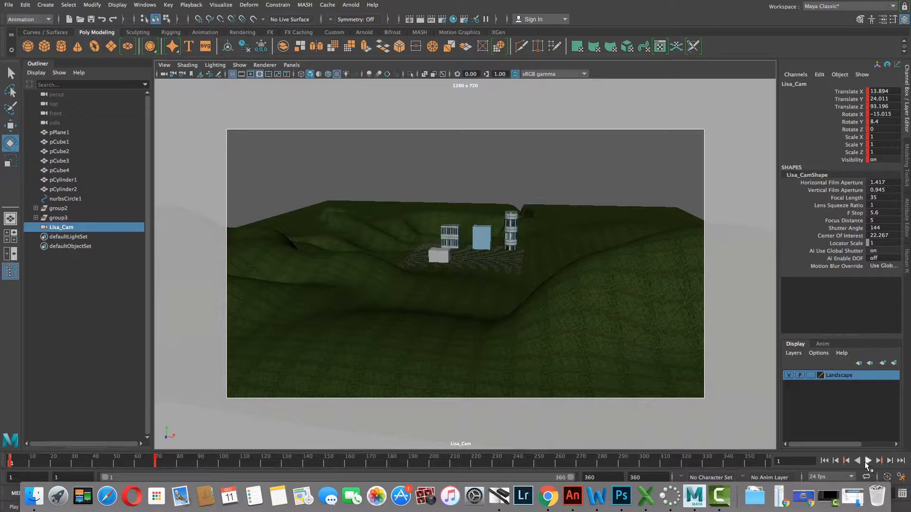
left_click(867, 461)
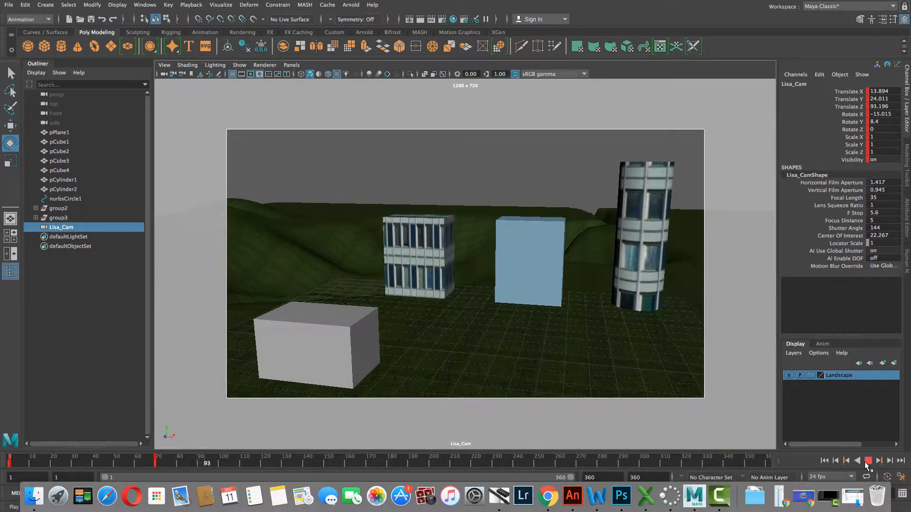
left_click(869, 461)
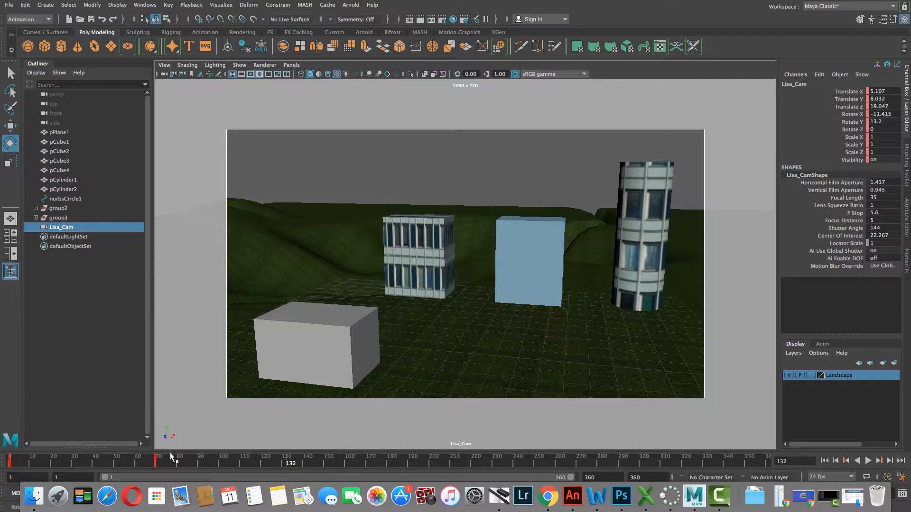
Step: Slow the camera move by shifting its frame 70 key to about frame 113, and replay the animation from frame 1
left_click_drag(149, 460, 245, 474, "shift")
left_click(187, 462)
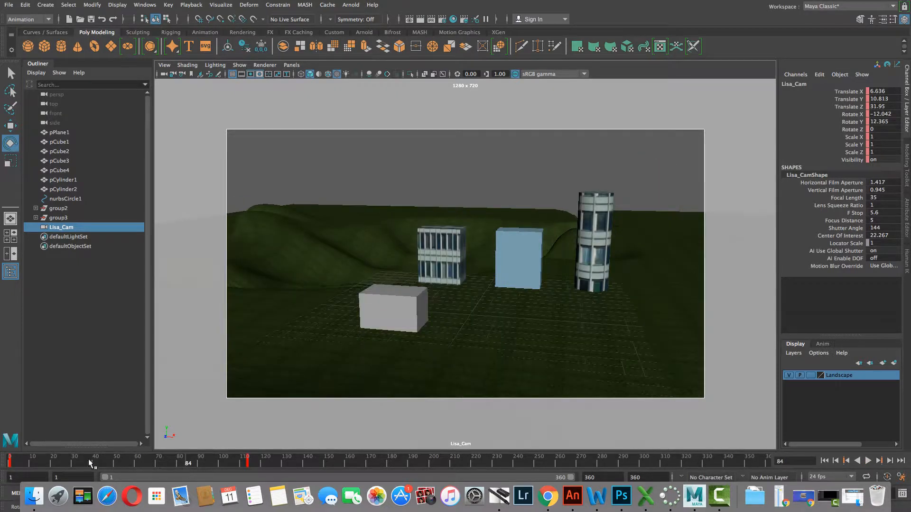
left_click(9, 460)
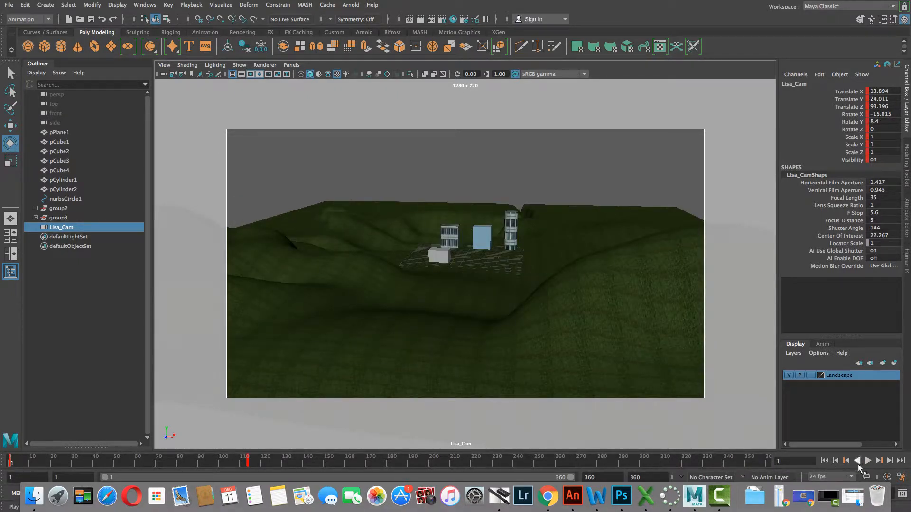
left_click(868, 461)
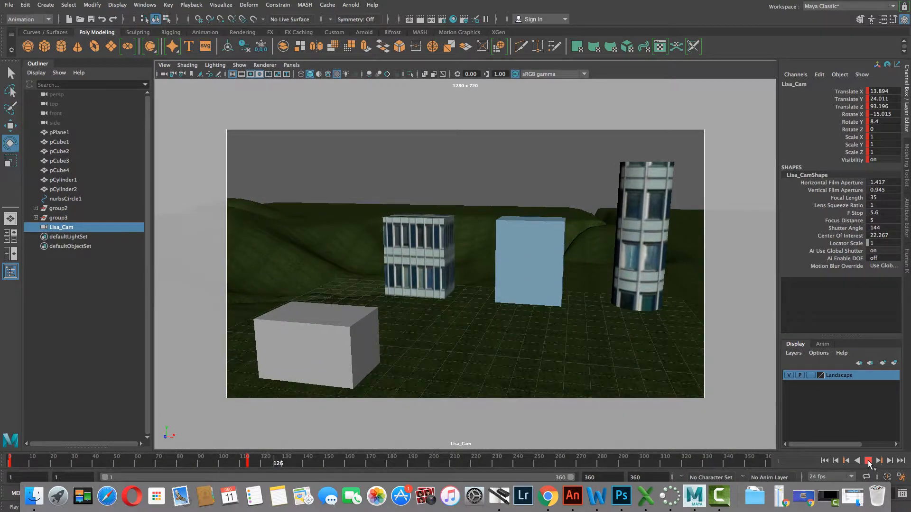
left_click(868, 462)
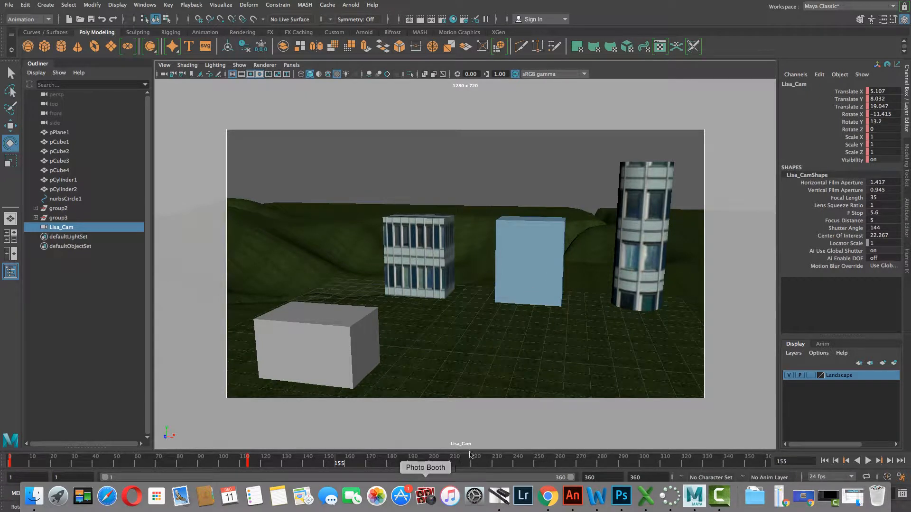
Step: At frame 182, orbit the camera toward the round tower, to Translate about 24.6, 4.9, 3.4 and Rotate about -8.4, 56.8, 0, and key it
left_click(391, 463)
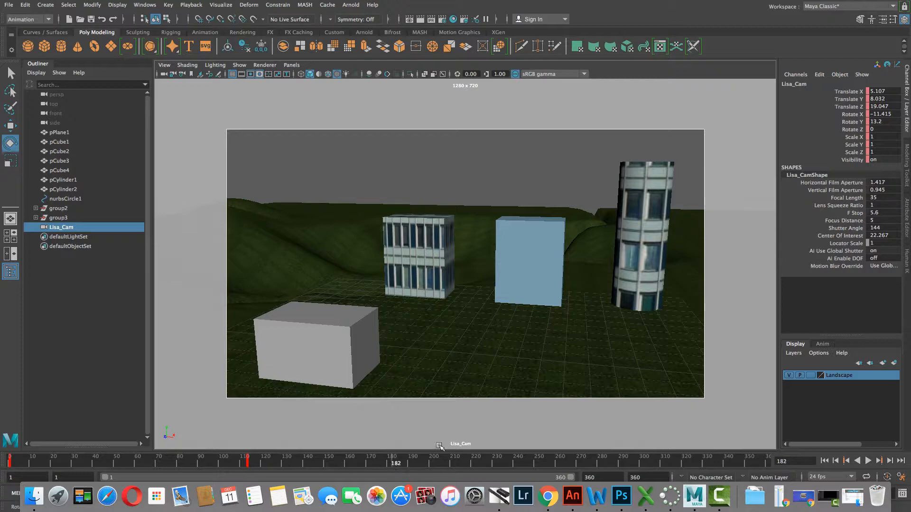
left_click_drag(597, 364, 507, 333, "alt")
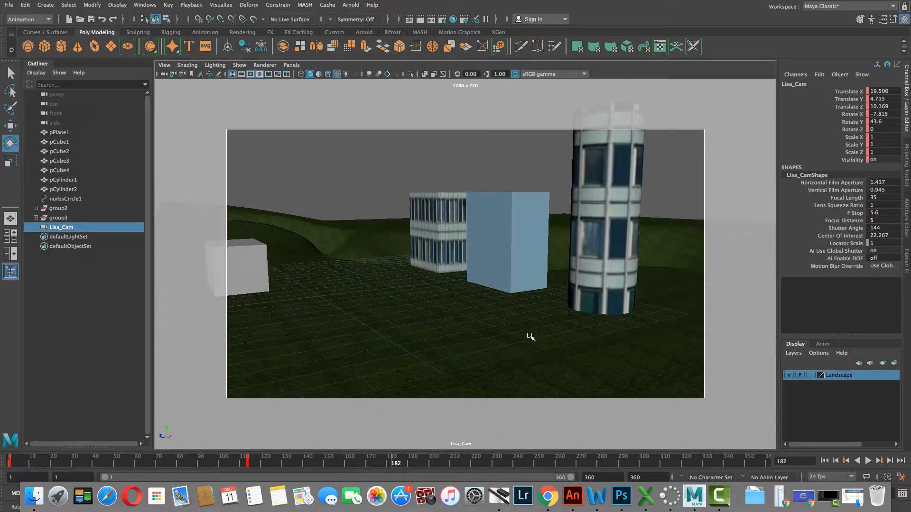
middle_click_drag(555, 355, 482, 352, "alt")
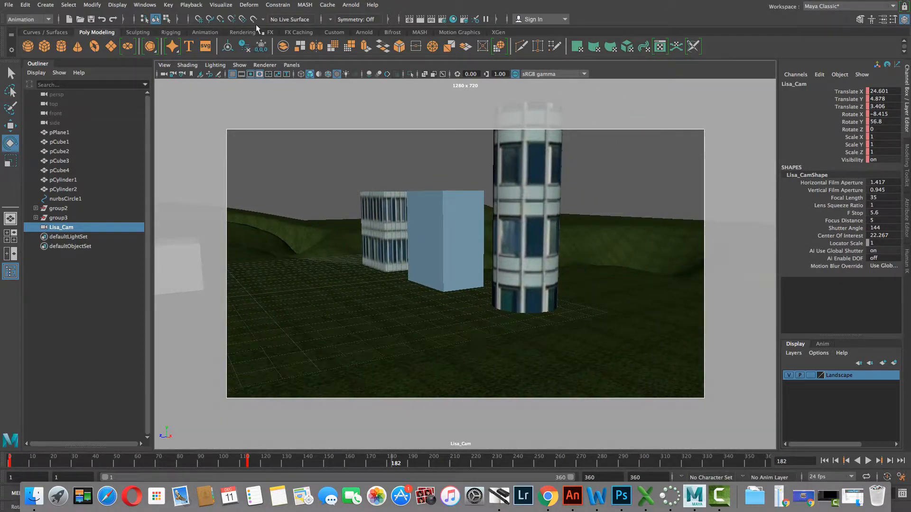
left_click(169, 4)
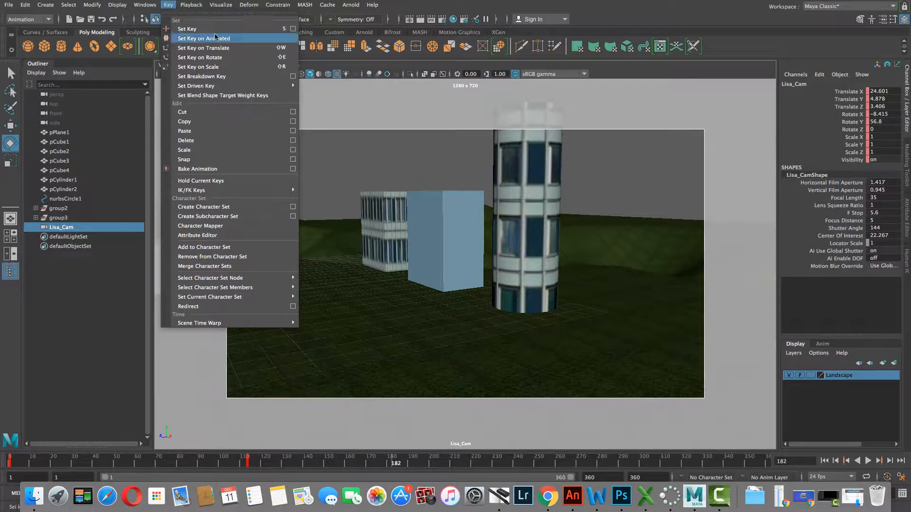
left_click(282, 29)
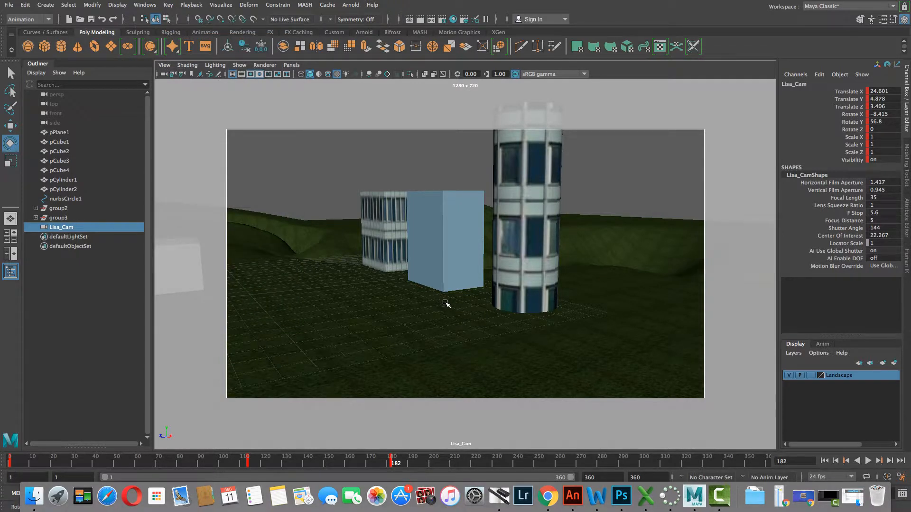
Step: At frame 240, orbit the camera behind the buildings, to Translate about 20.3, 3.3, -25.8 and Rotate about -4.2, 140.4, 0, and key it
left_click(514, 463)
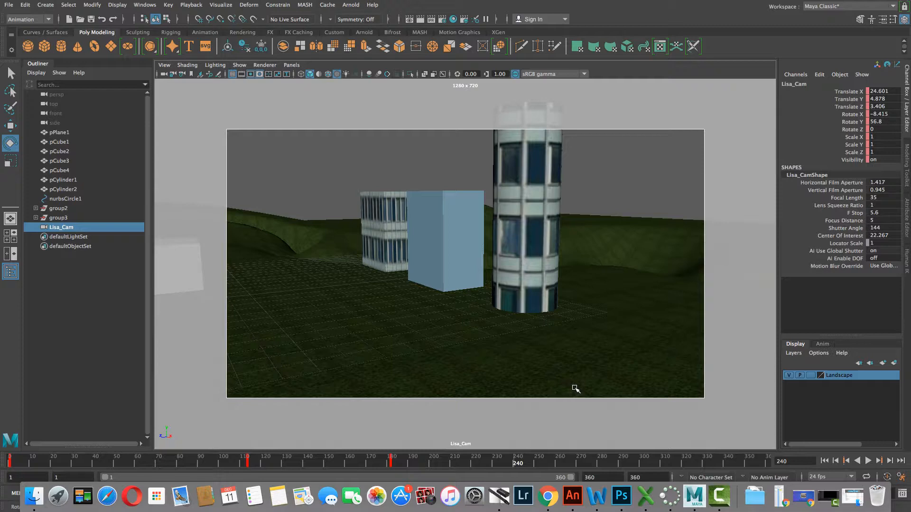
left_click_drag(576, 386, 479, 368, "alt")
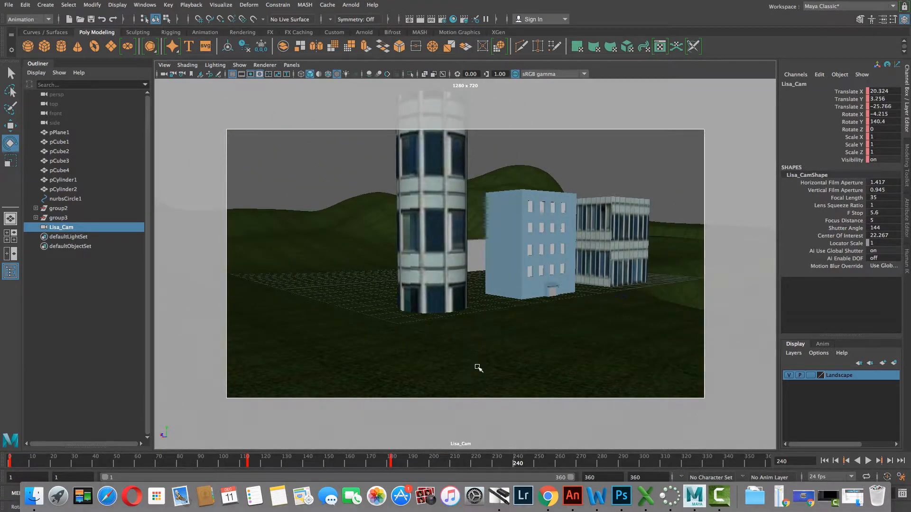
key("s")
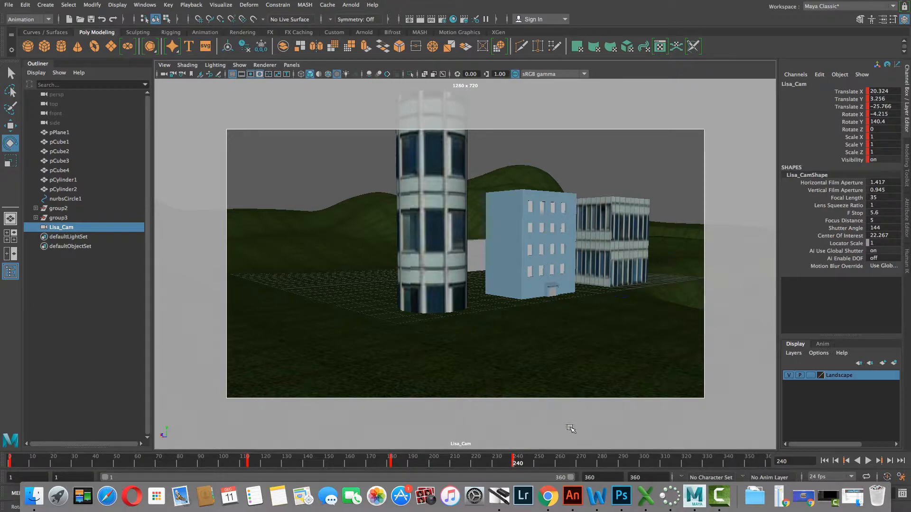
Step: At frame 303, move the camera in to the blue building's entrance, to Translate about 5.7, 0.8, -13.3, and key it
left_click(648, 458)
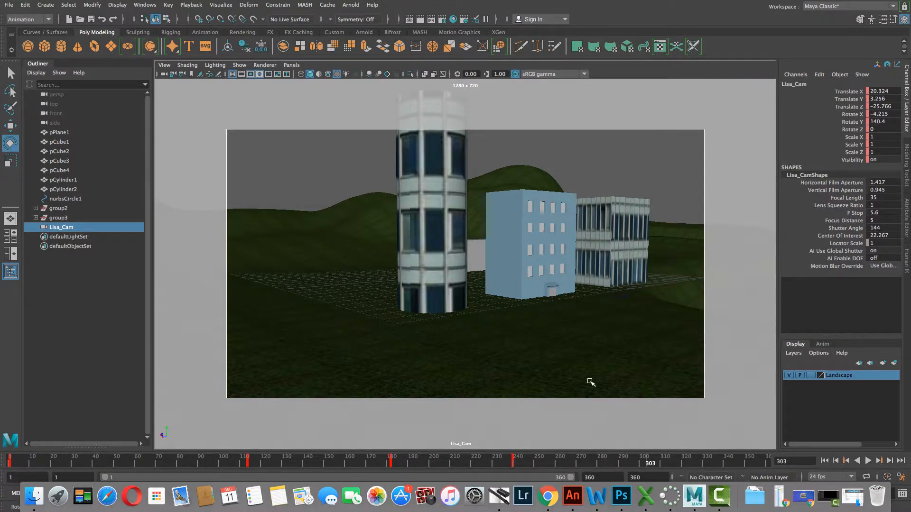
scroll(579, 334, "up", 10)
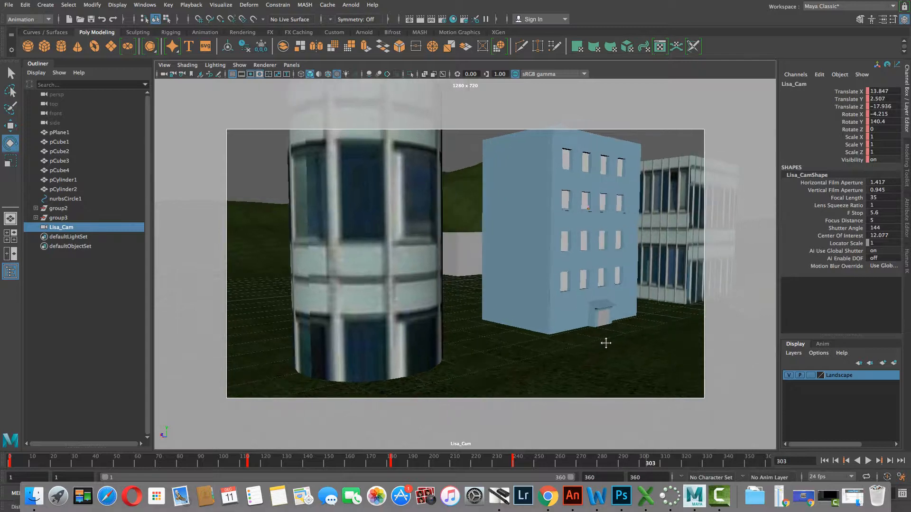
scroll(550, 348, "up", 8)
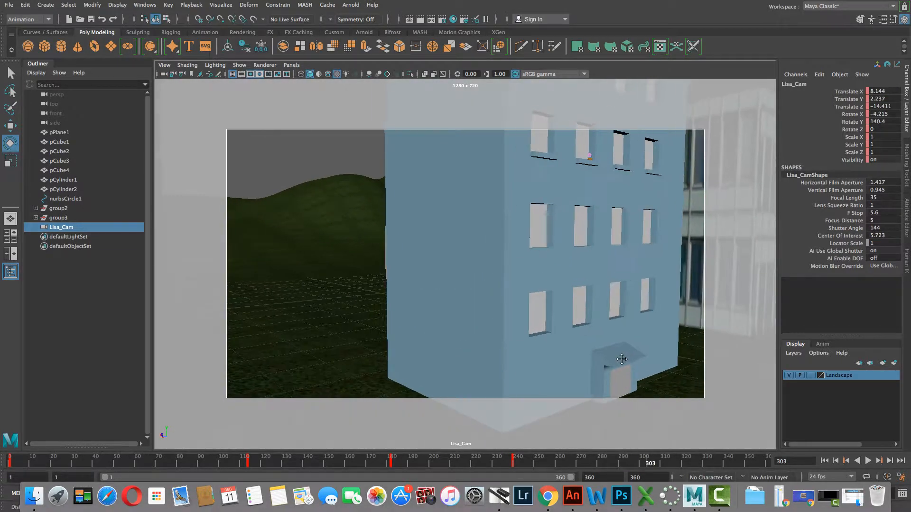
middle_click_drag(565, 353, 569, 268, "alt")
scroll(579, 280, "up", 6)
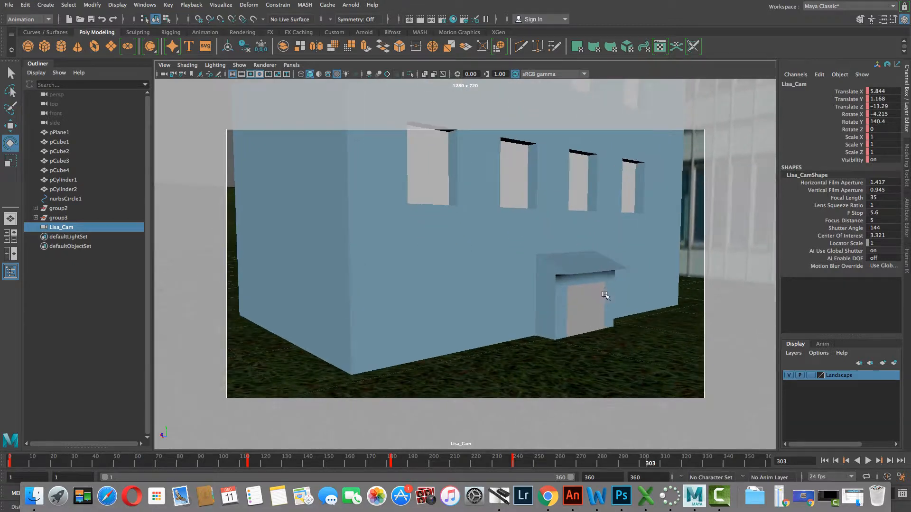
scroll(606, 300, "up", 1)
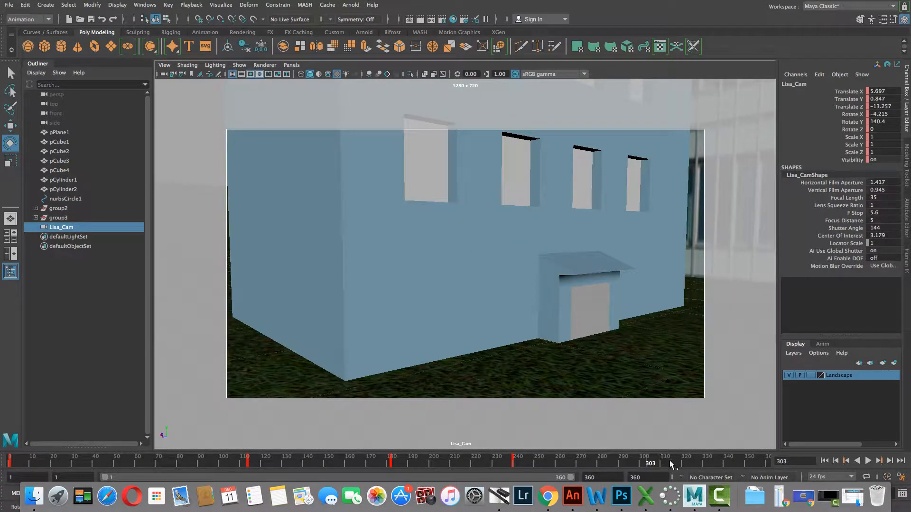
key("s")
Step: At frame 360, raise the camera and move it in toward the flower pot on the windowsill, to Translate about 4.0, 3.2, -11.5, and key it
left_click(765, 461)
middle_click_drag(558, 318, 560, 421, "alt")
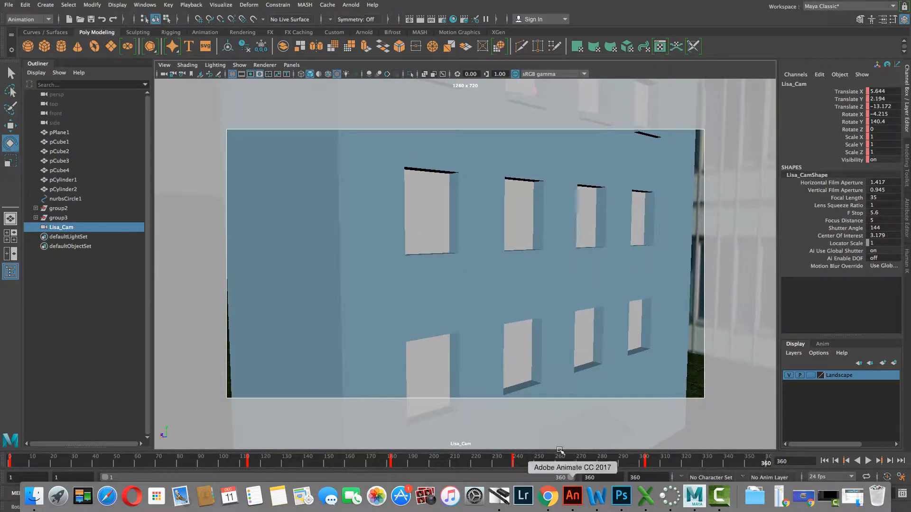
middle_click_drag(508, 209, 506, 365, "alt")
scroll(512, 261, "up", 8)
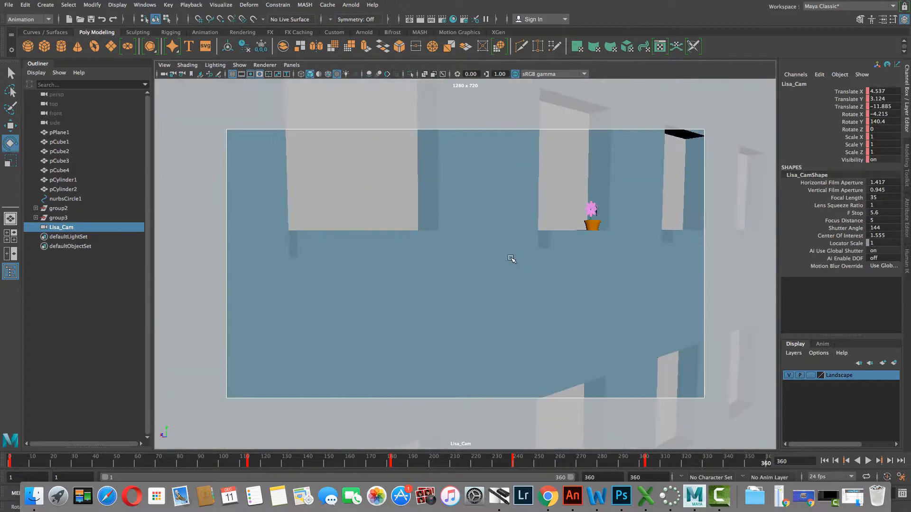
middle_click_drag(526, 264, 481, 313, "alt")
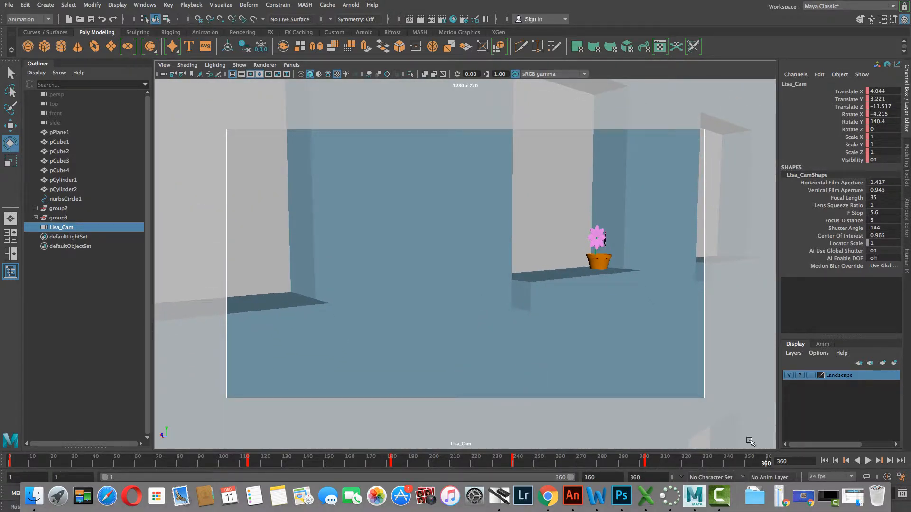
key("s")
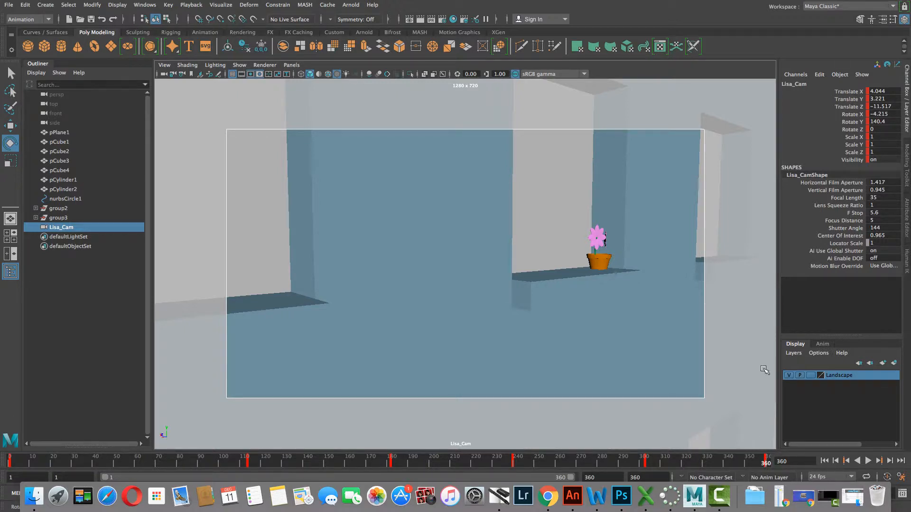
Step: Play the full camera animation from frame 1 to check the flight around the buildings, and stop it
left_click(11, 465)
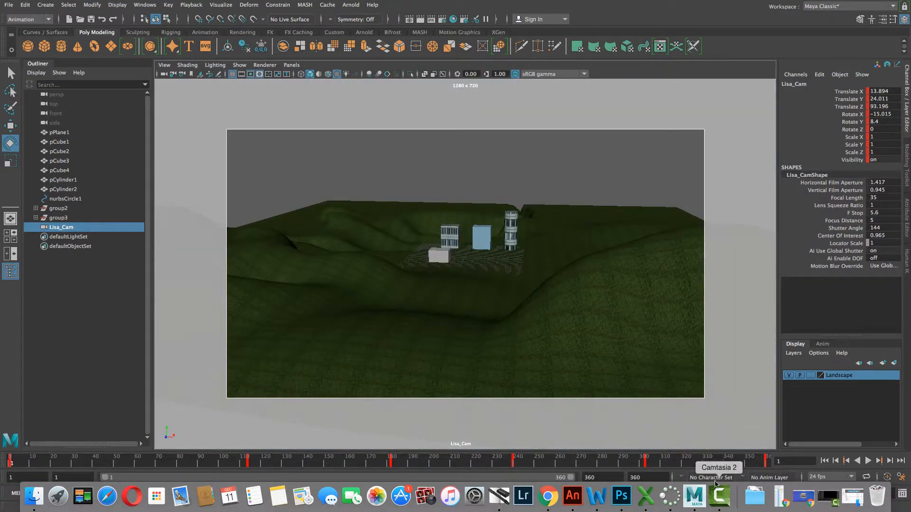
left_click(868, 461)
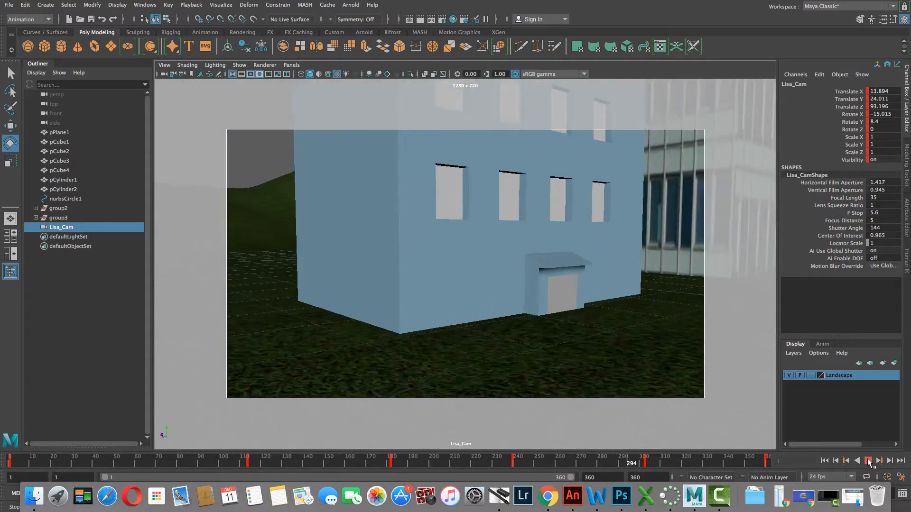
left_click(868, 461)
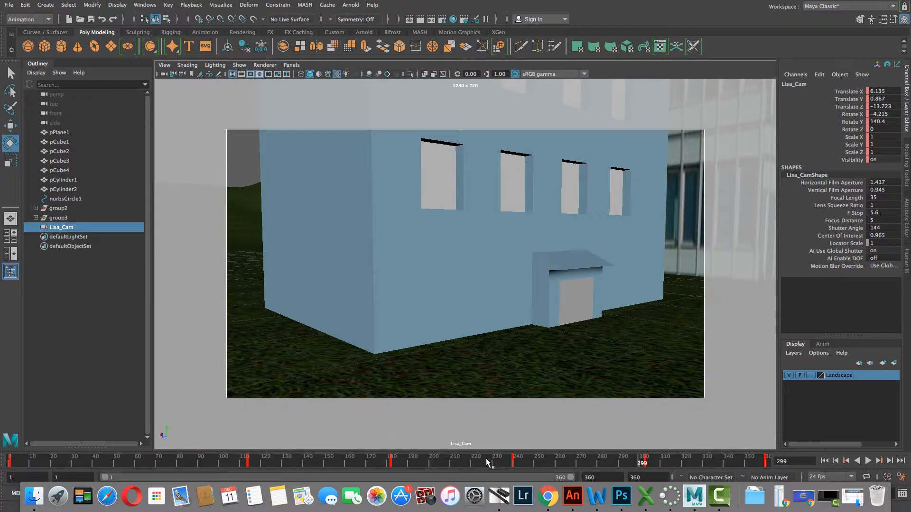
Step: In the Time Slider preferences, try the Play every frame playback speed, set it to 24 fps x 1, and save the preferences
left_click(901, 477)
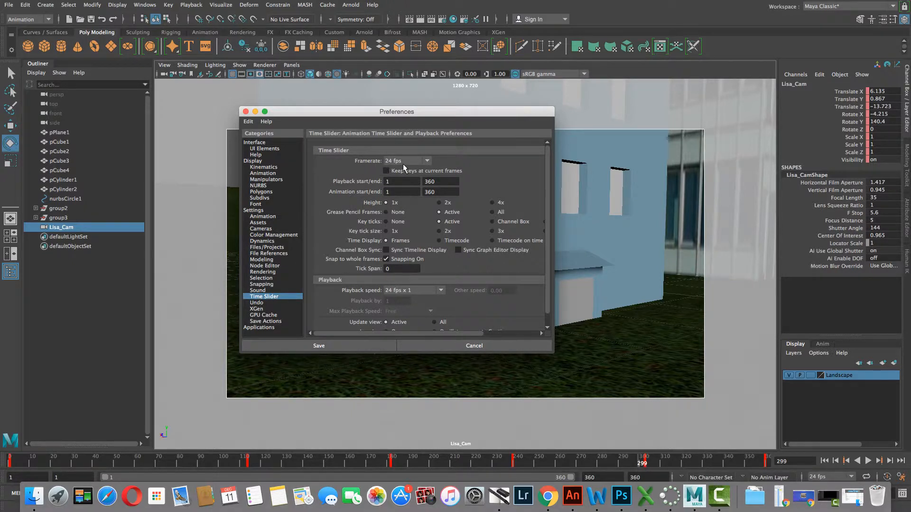
left_click(440, 290)
left_click(406, 303)
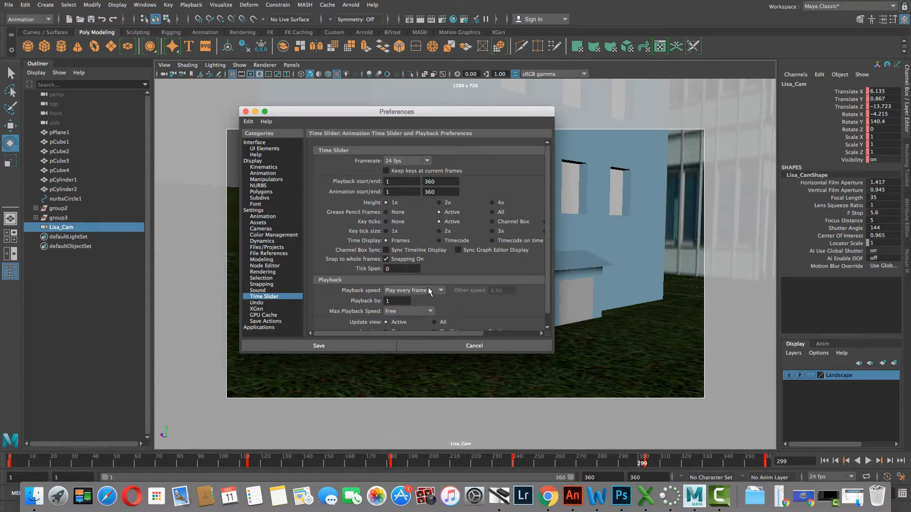
left_click(440, 292)
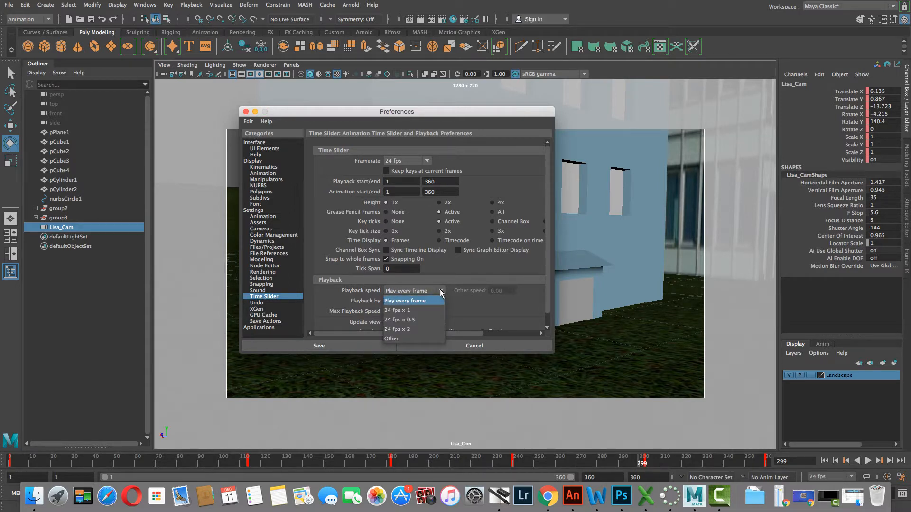
left_click(402, 311)
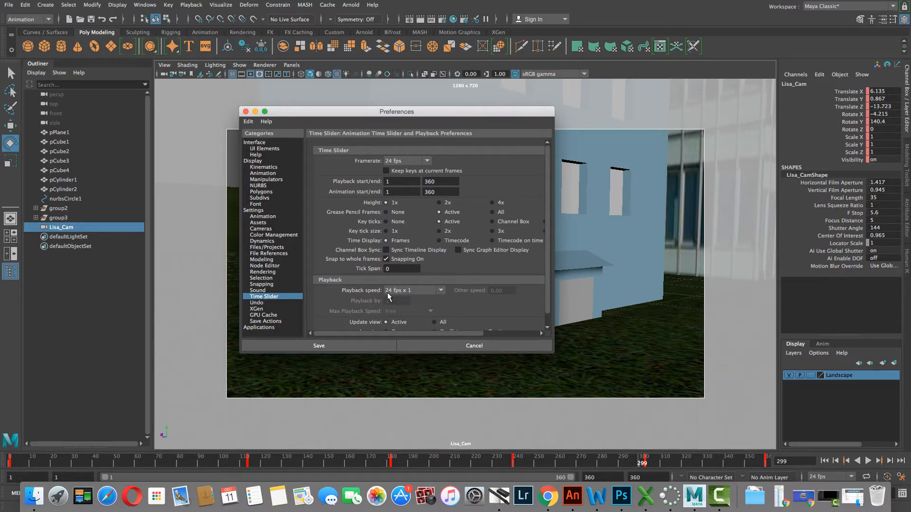
left_click(316, 347)
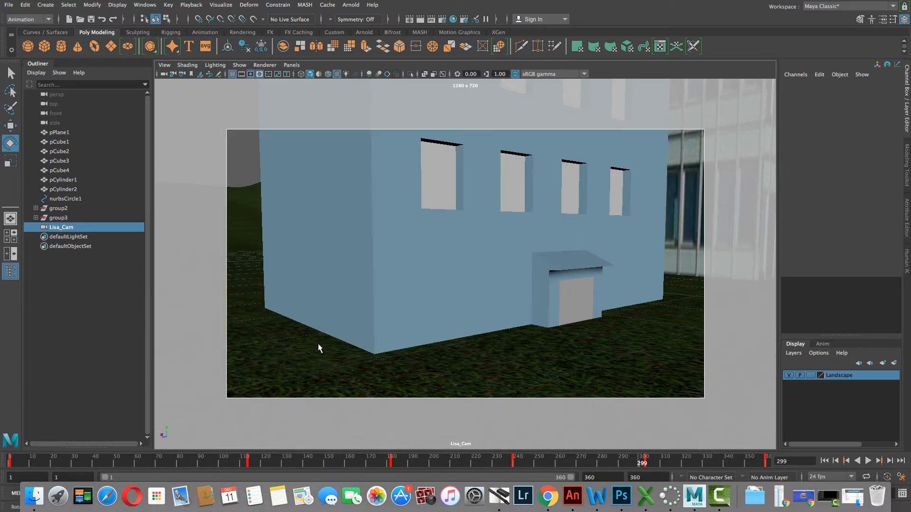